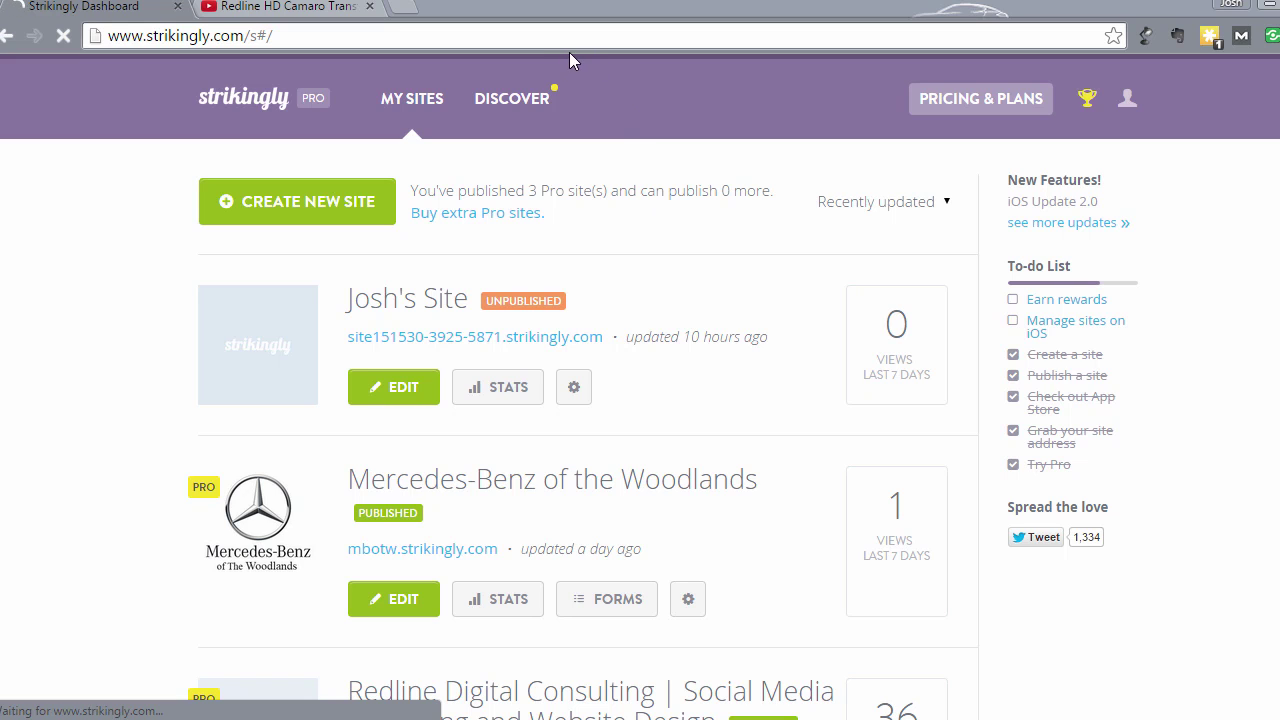
# Step: Open the unpublished site from the list of sites for editing
pyautogui.moveTo(1135, 112)
pyautogui.click(392, 393)
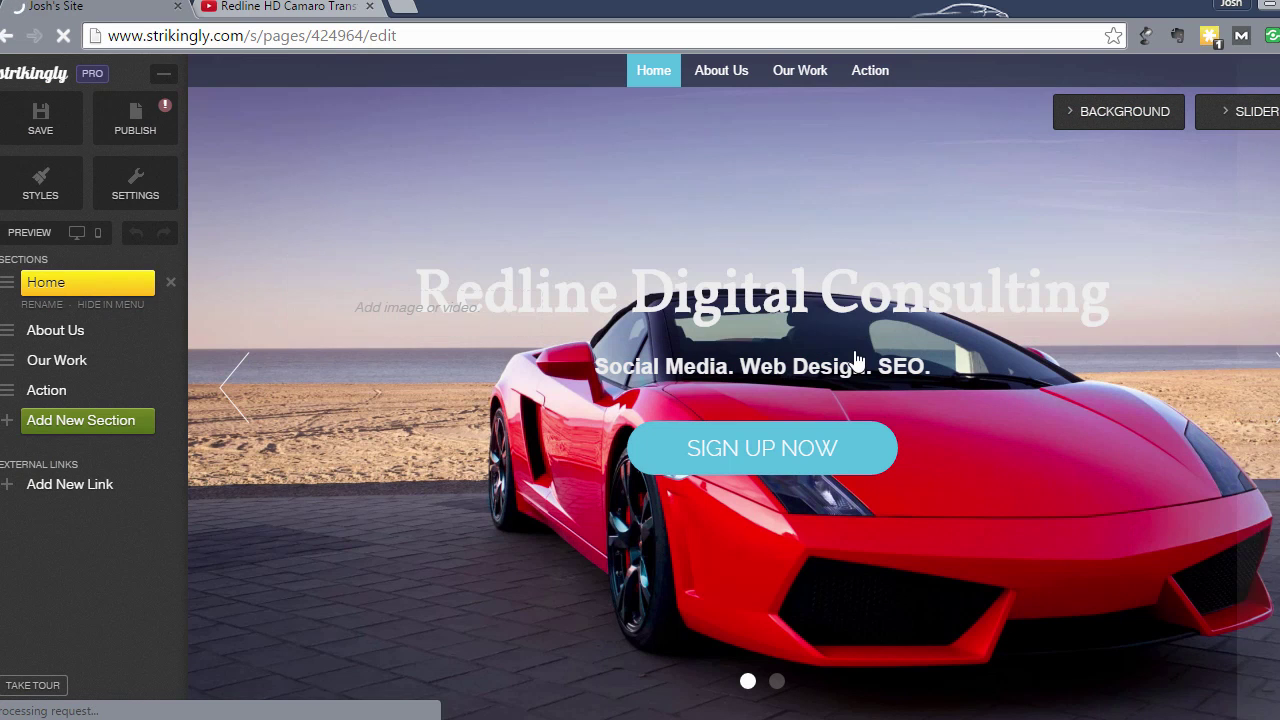
# Step: Look through the page's sections from Home down to Action, and decline the browser's offer to save the password
pyautogui.scroll(-7, 855, 358)
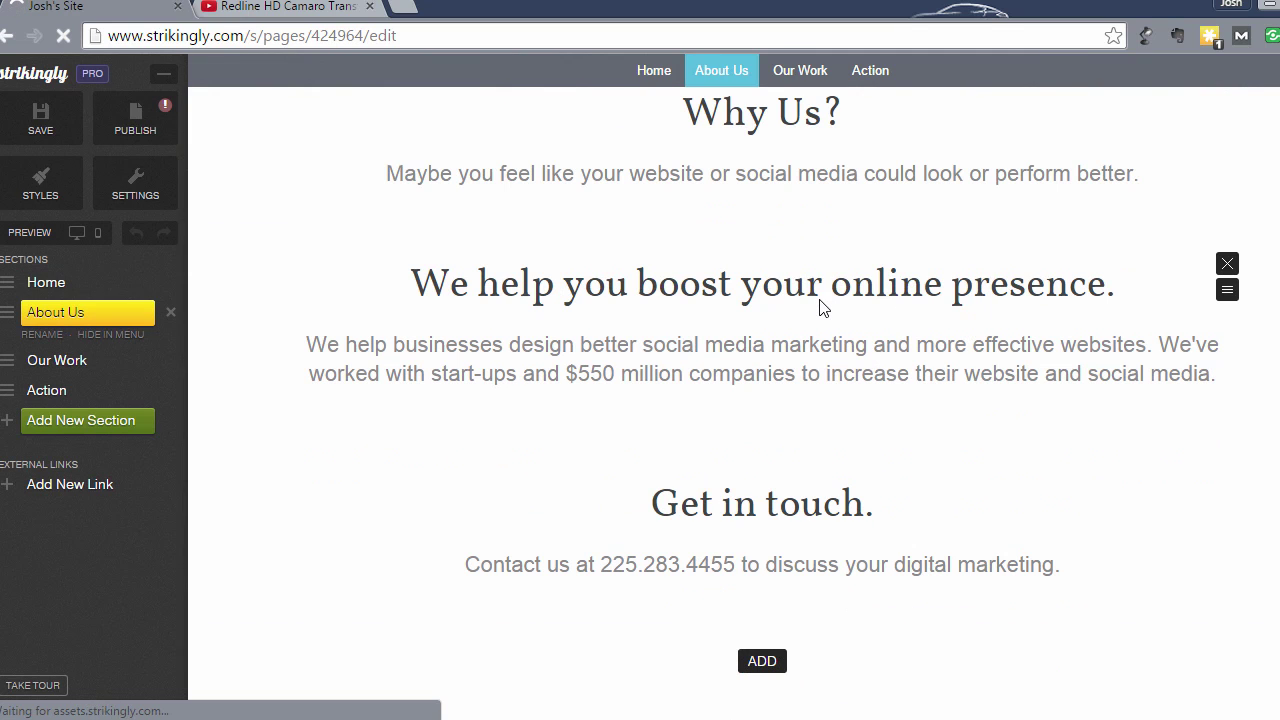
pyautogui.scroll(-5, 823, 295)
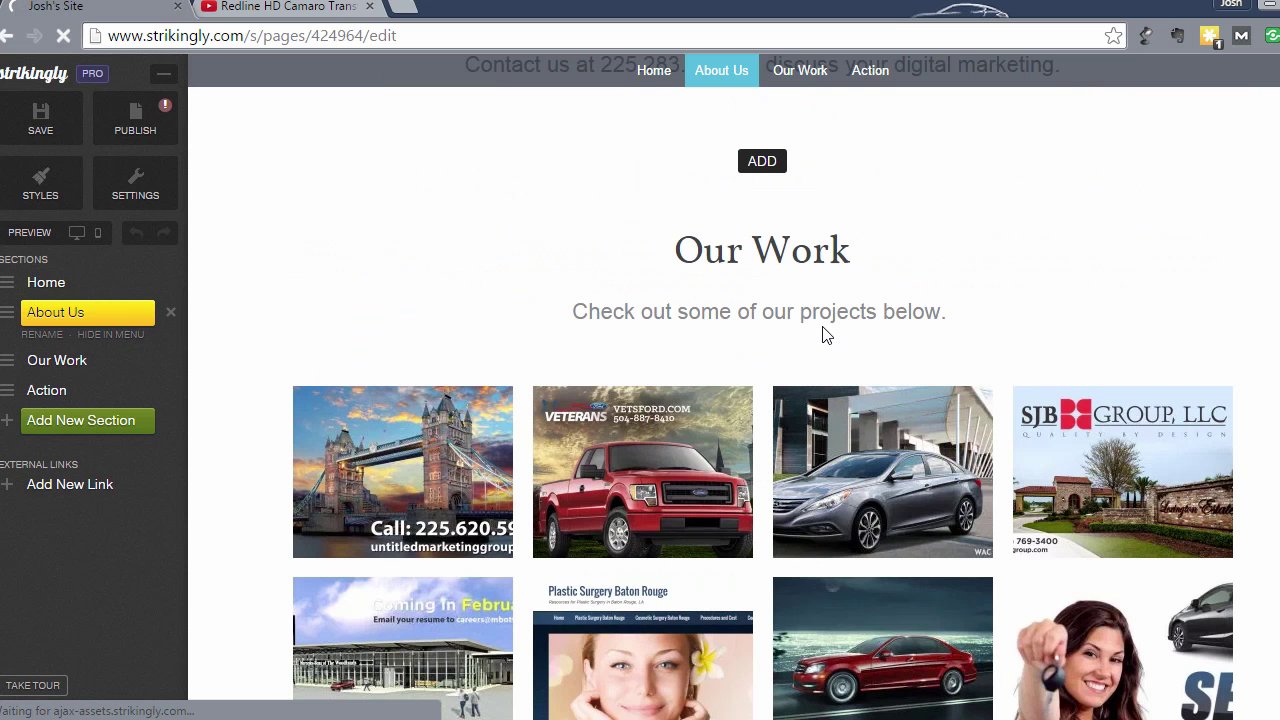
pyautogui.scroll(-2, 825, 335)
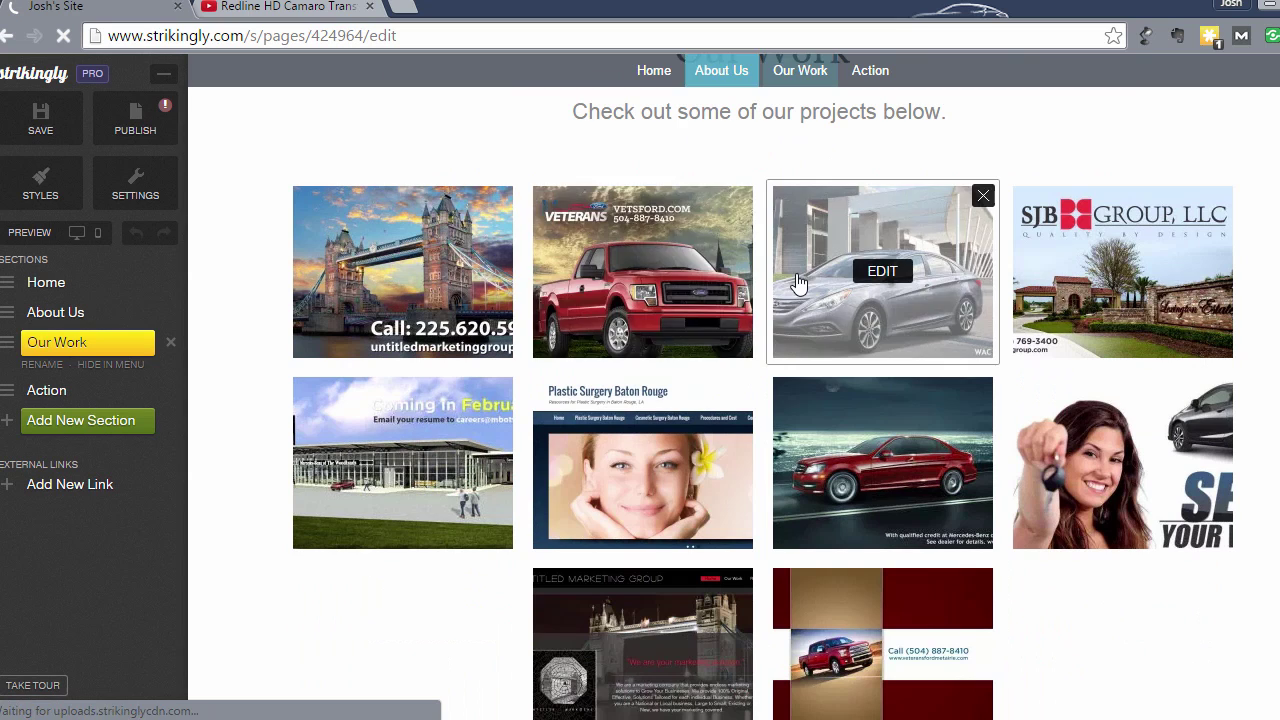
pyautogui.scroll(-3, 806, 289)
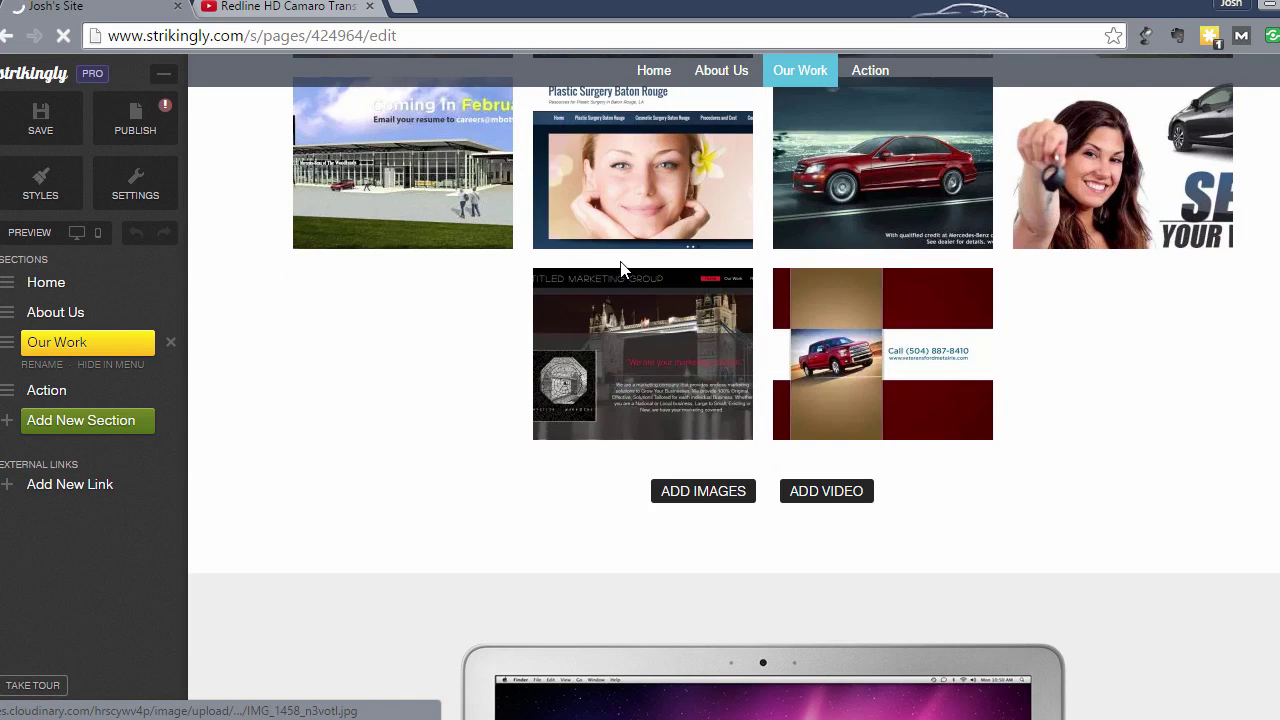
pyautogui.scroll(-3, 620, 268)
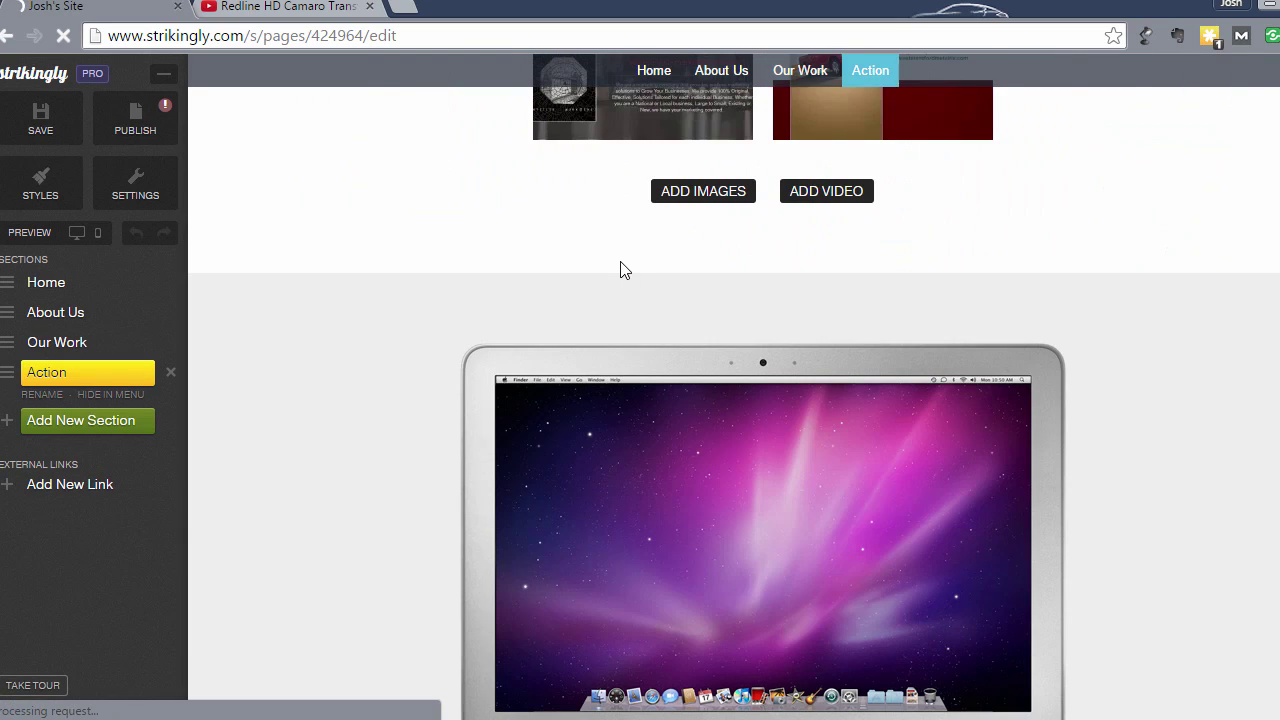
pyautogui.scroll(-1, 620, 351)
pyautogui.scroll(-1, 620, 352)
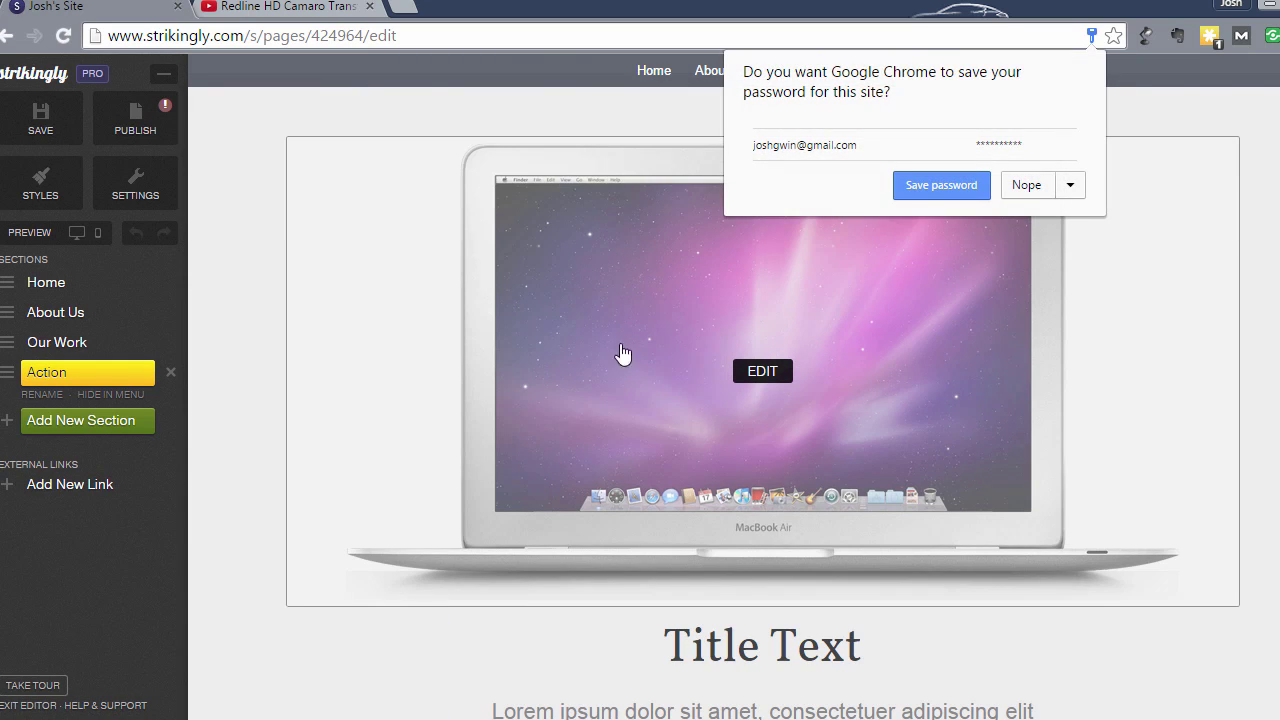
pyautogui.click(1014, 185)
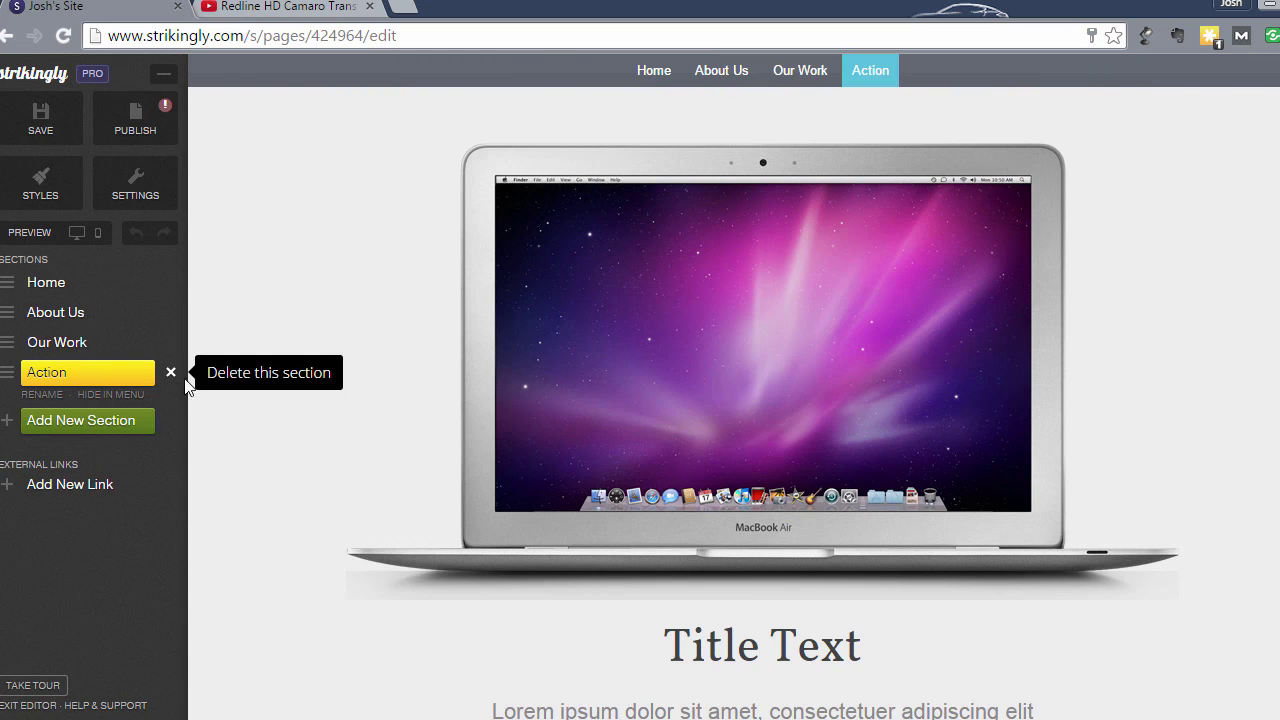
# Step: Delete the Action section with the laptop image from the end of the page
pyautogui.scroll(3, 680, 390)
pyautogui.scroll(2, 670, 372)
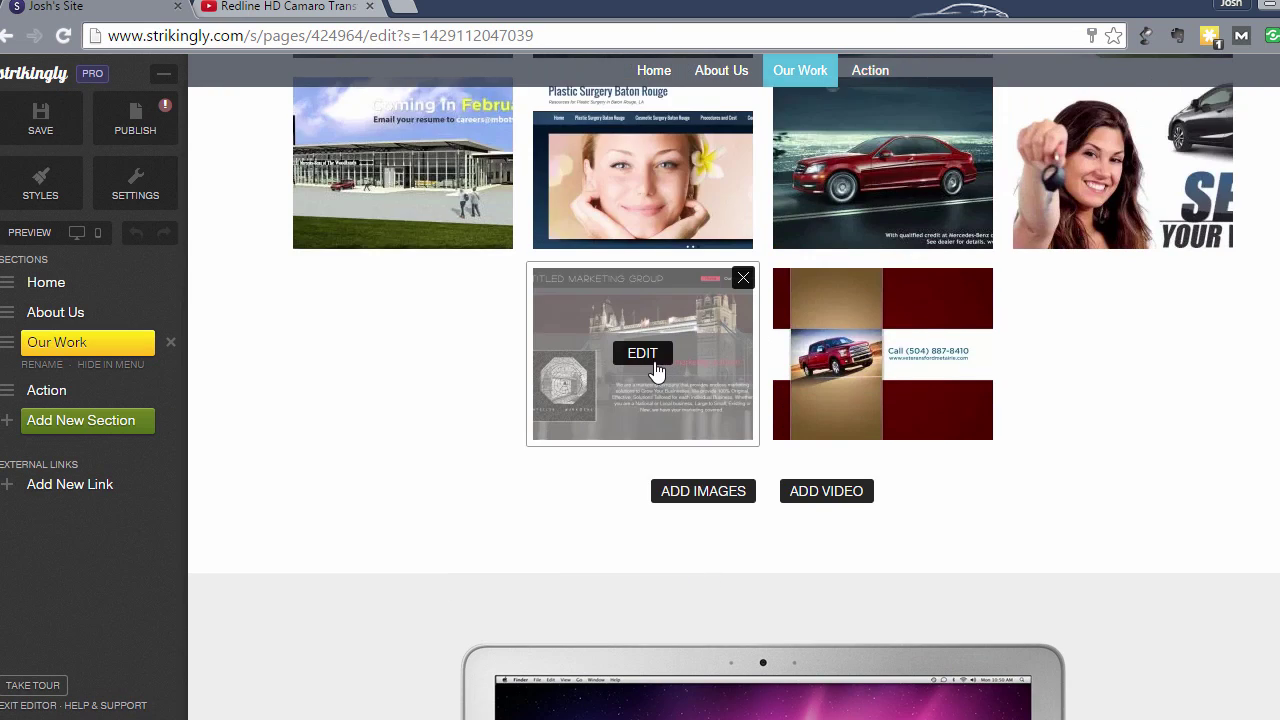
pyautogui.scroll(7, 655, 370)
pyautogui.scroll(-8, 632, 357)
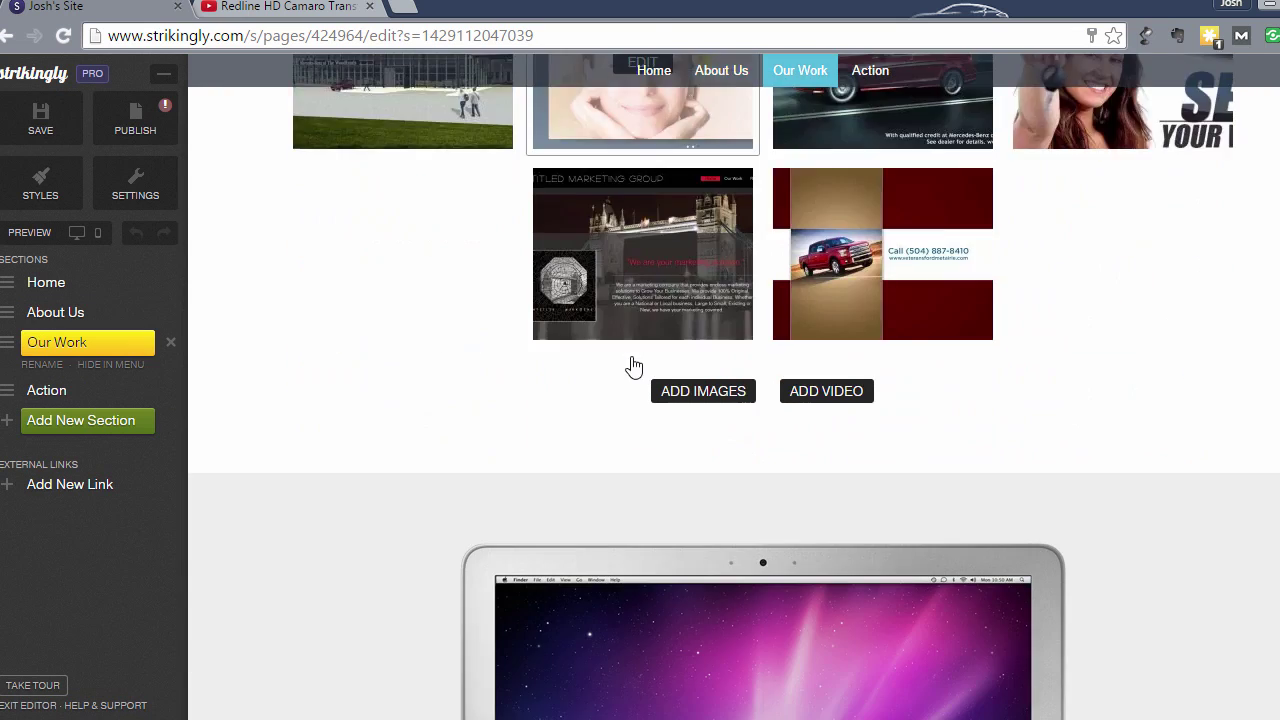
pyautogui.scroll(-3, 632, 365)
pyautogui.scroll(-2, 986, 374)
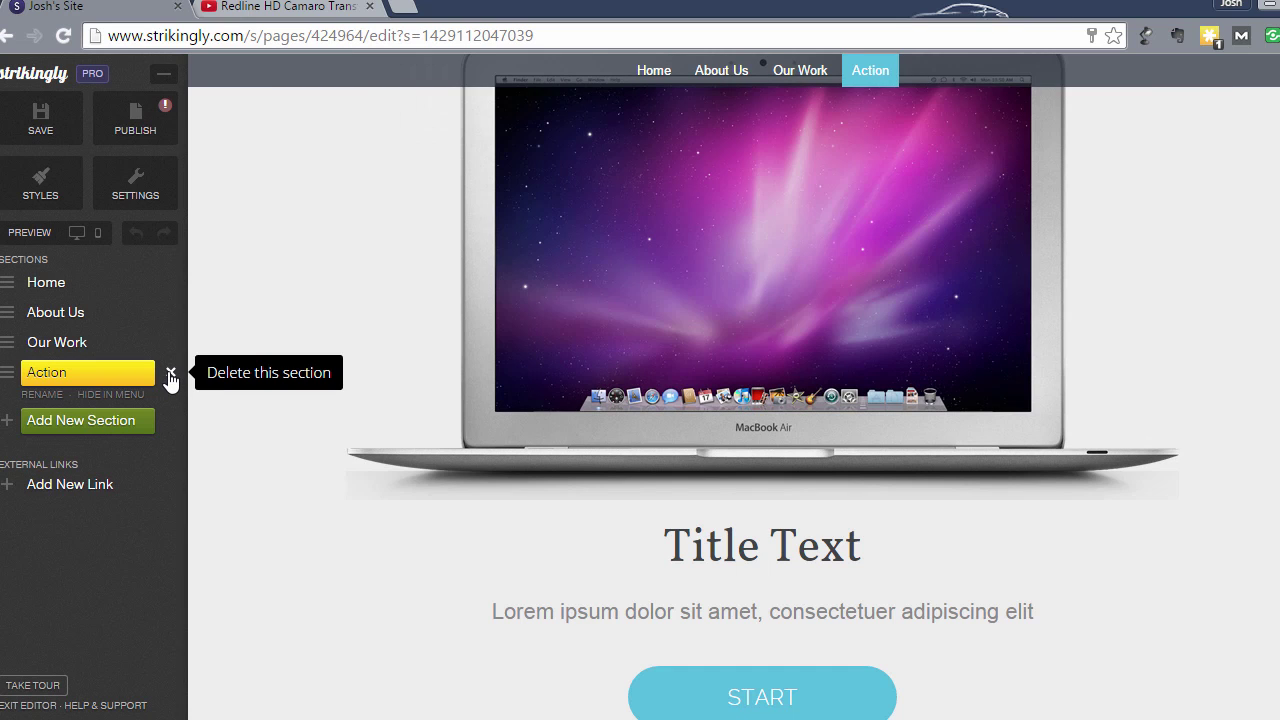
pyautogui.click(170, 374)
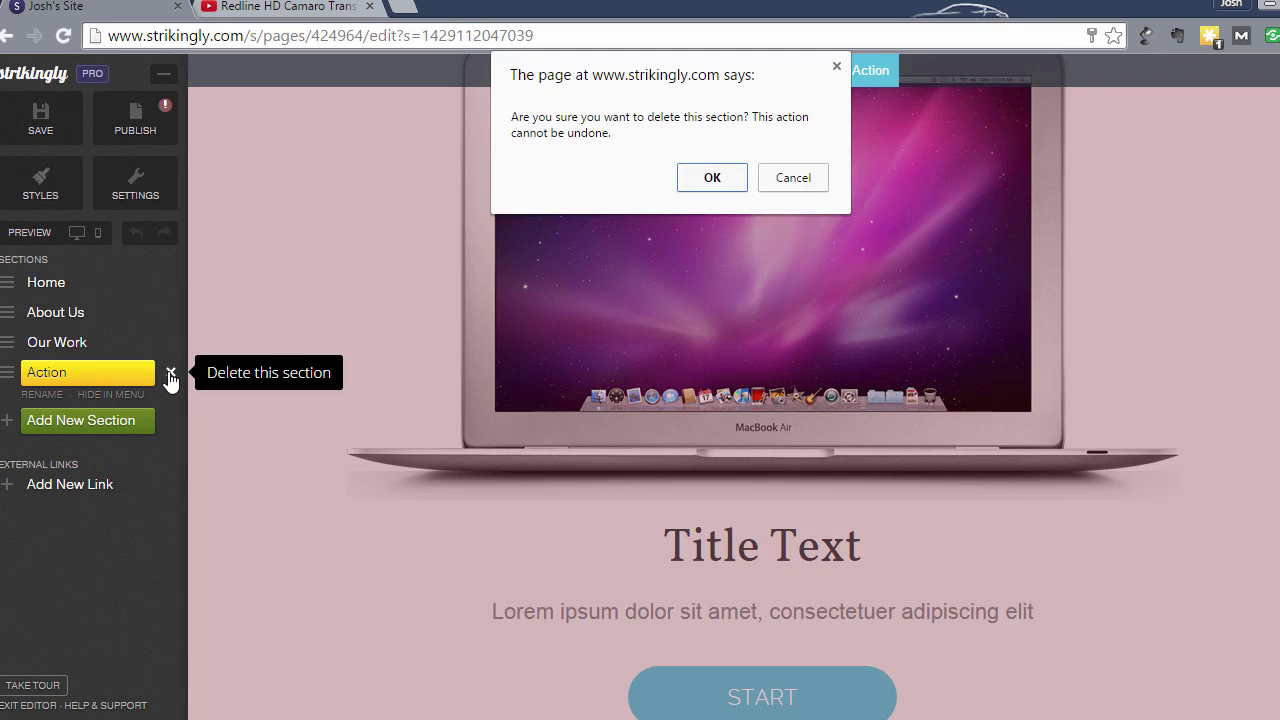
pyautogui.click(714, 178)
# Step: Add a new Call To Action section to the page, choosing it from the Action Sections templates
pyautogui.scroll(2, 461, 319)
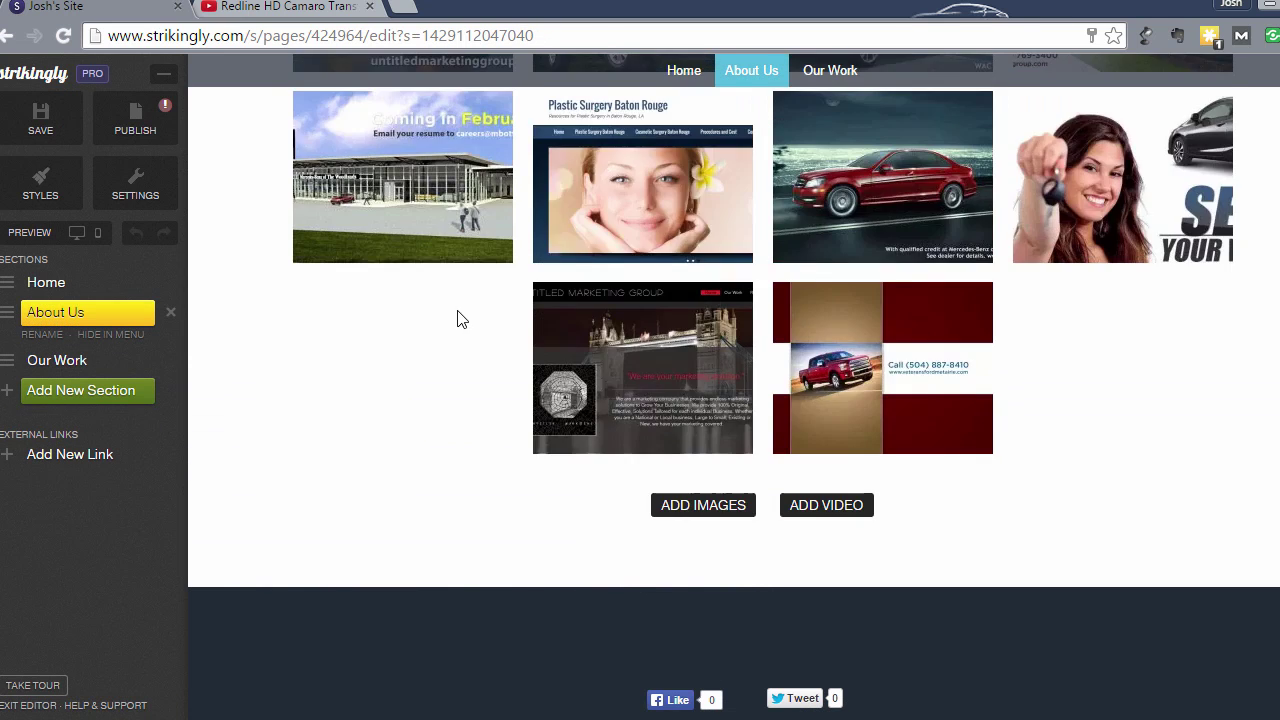
pyautogui.scroll(6, 461, 319)
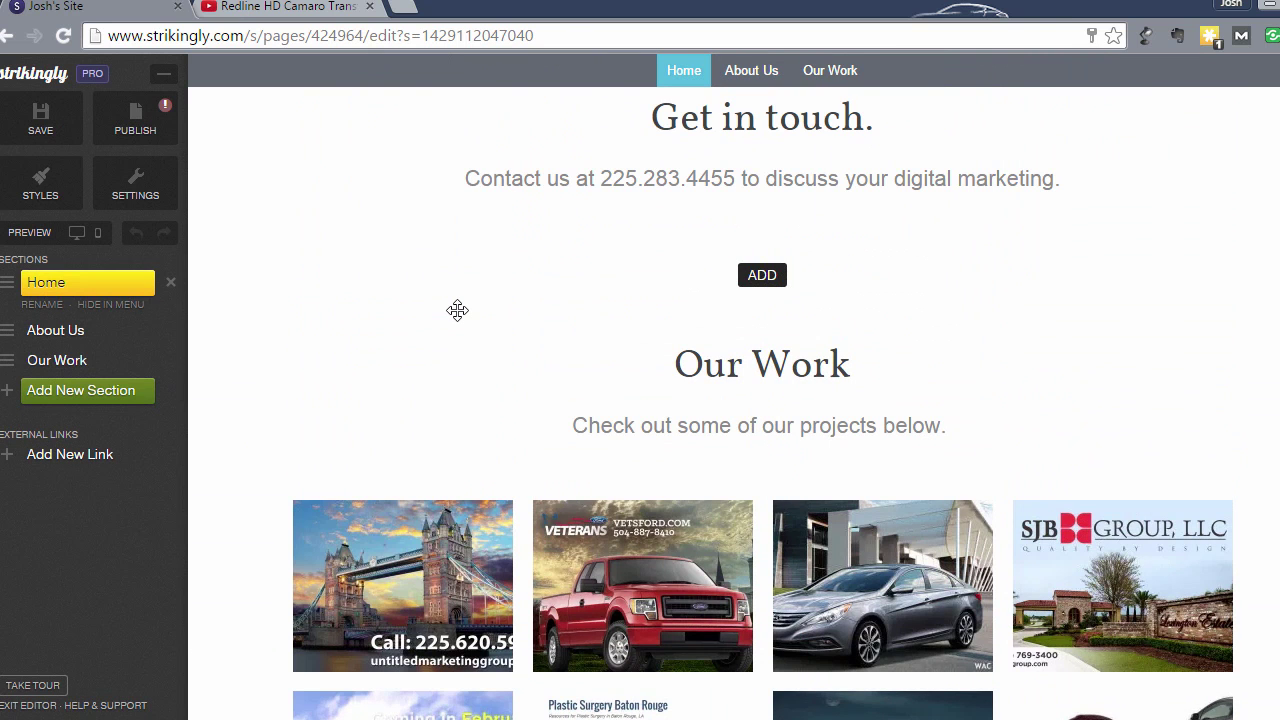
pyautogui.scroll(2, 578, 306)
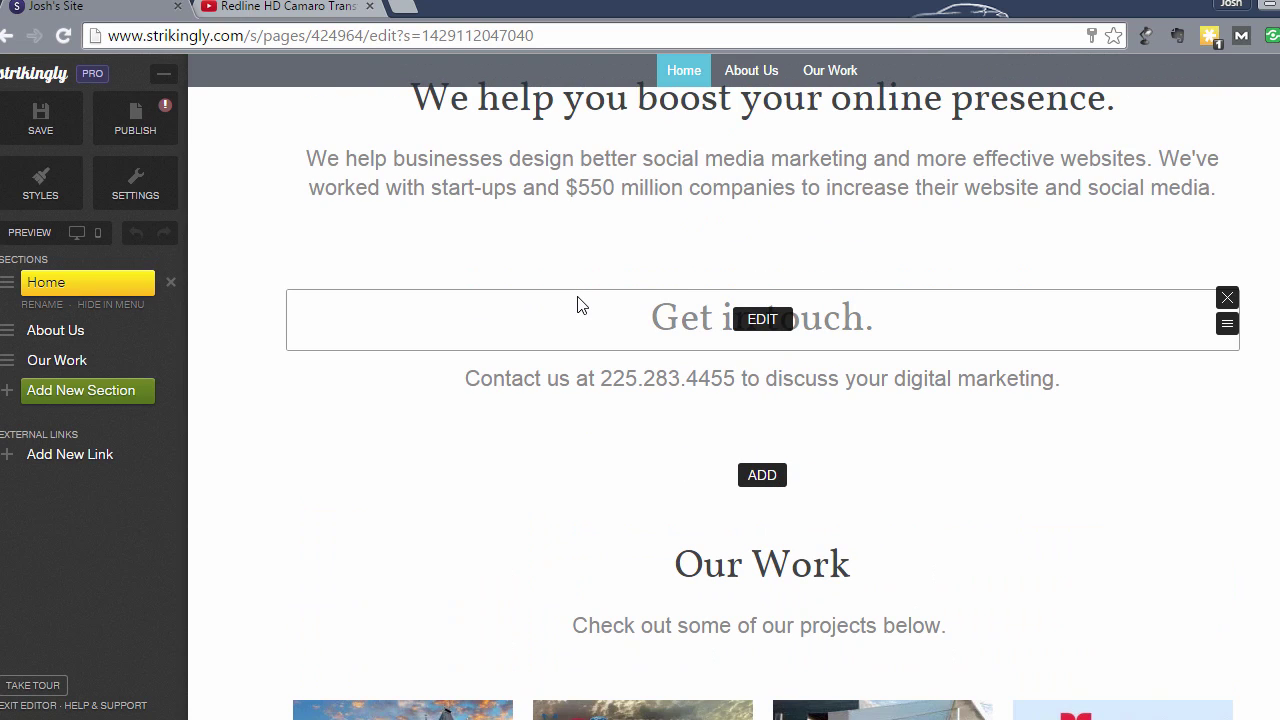
pyautogui.scroll(-2, 561, 428)
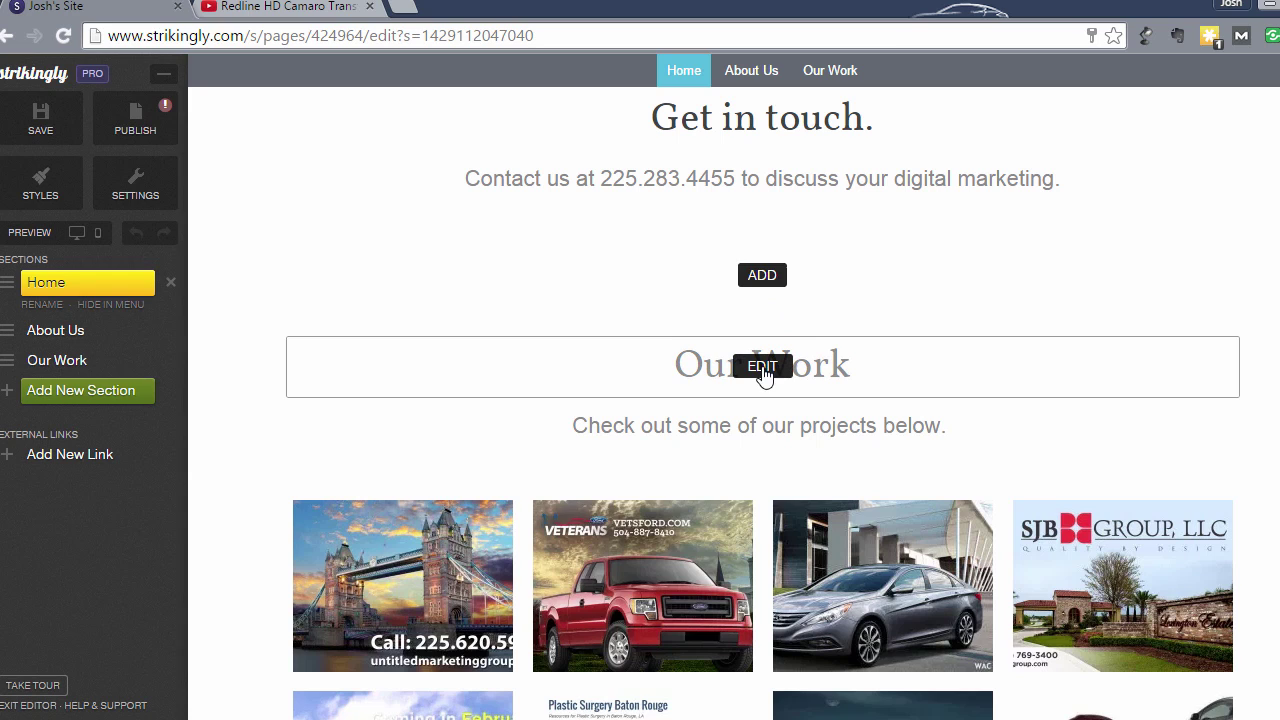
pyautogui.scroll(2, 474, 400)
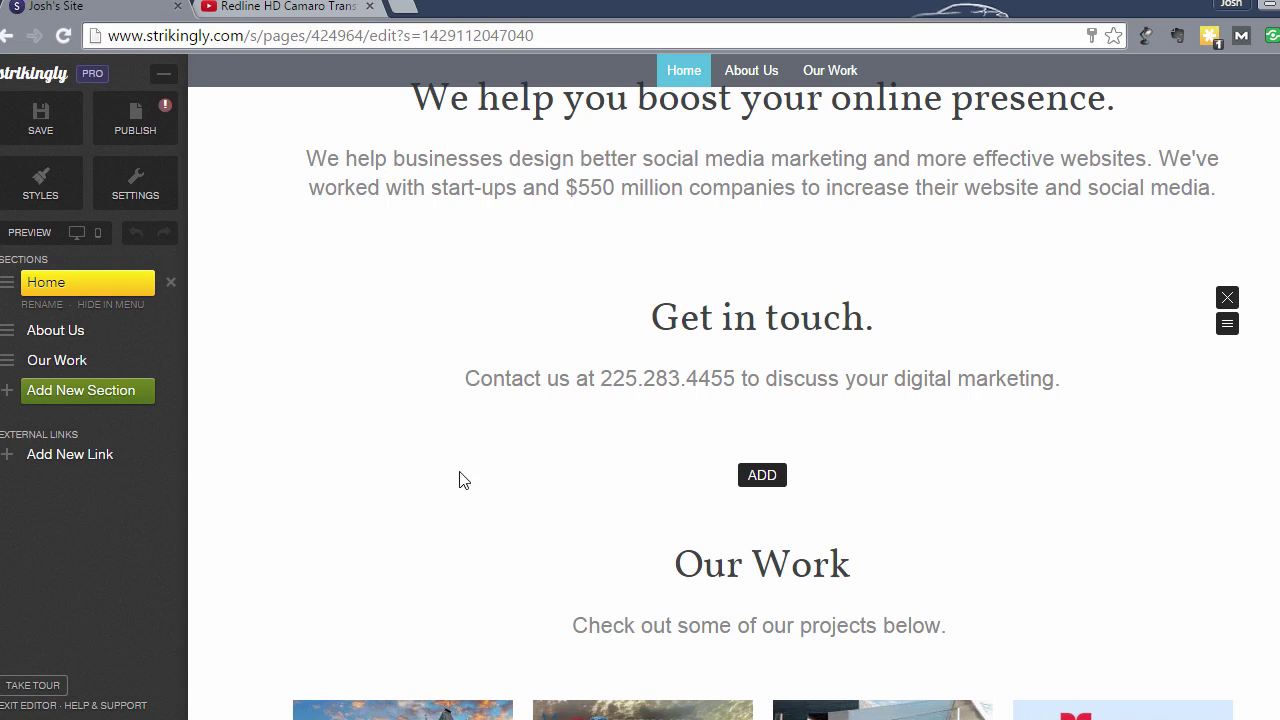
pyautogui.click(81, 396)
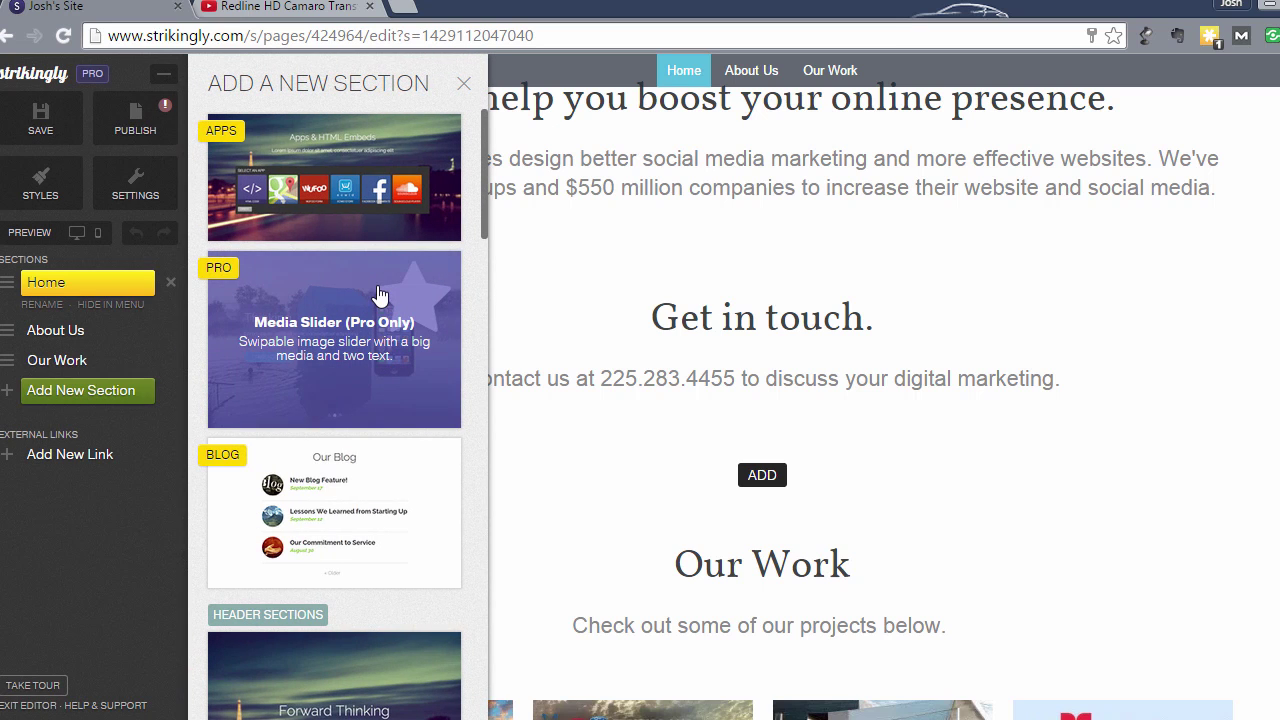
pyautogui.scroll(-2, 375, 330)
pyautogui.scroll(-1, 379, 295)
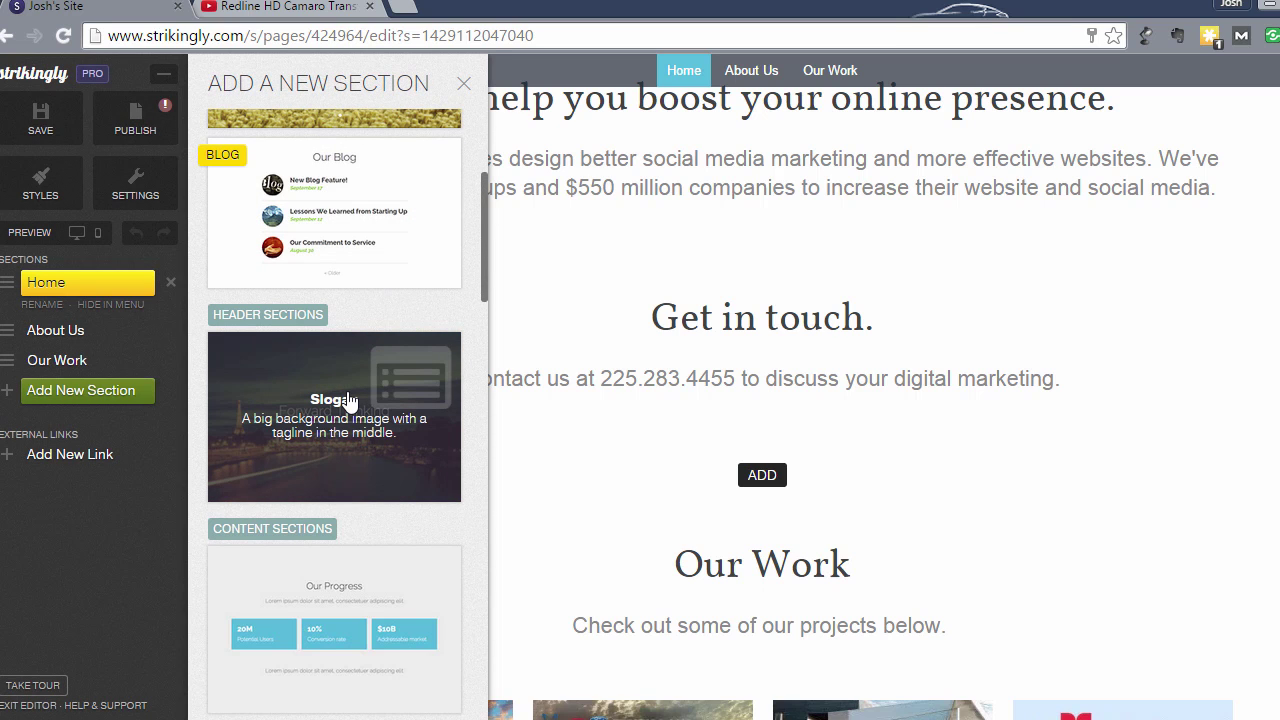
pyautogui.scroll(-5, 350, 400)
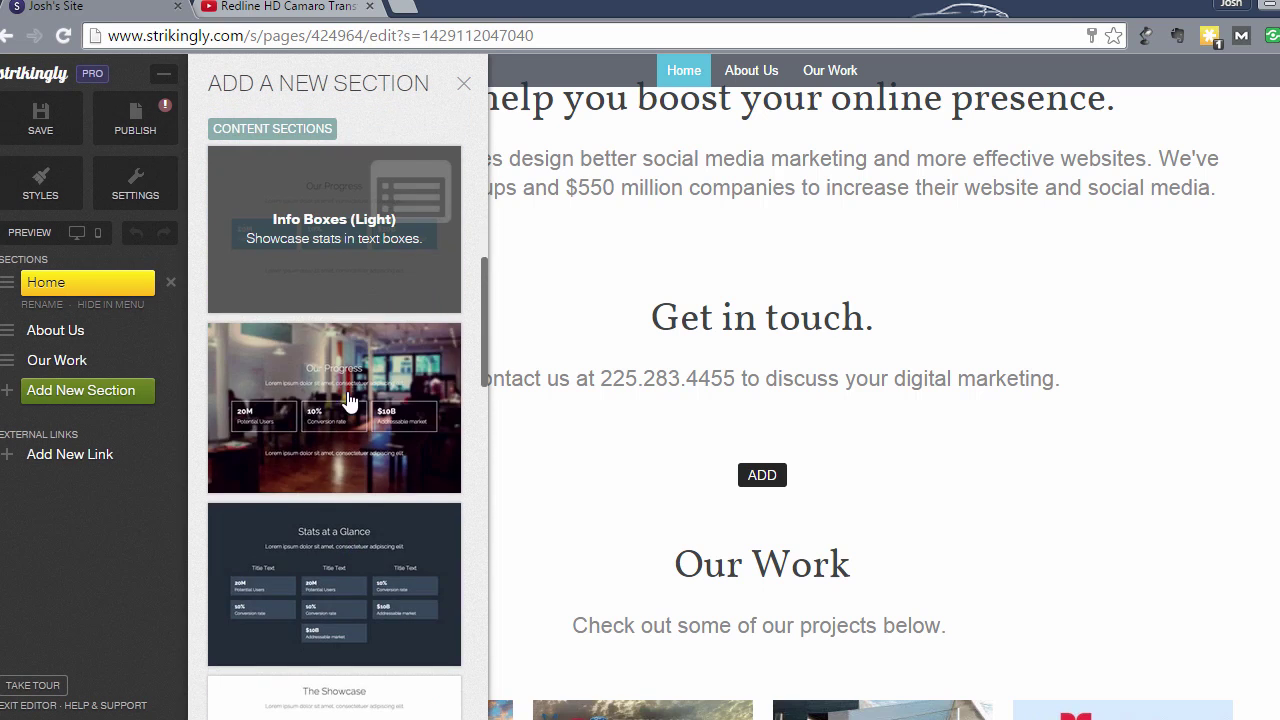
pyautogui.scroll(-5, 350, 400)
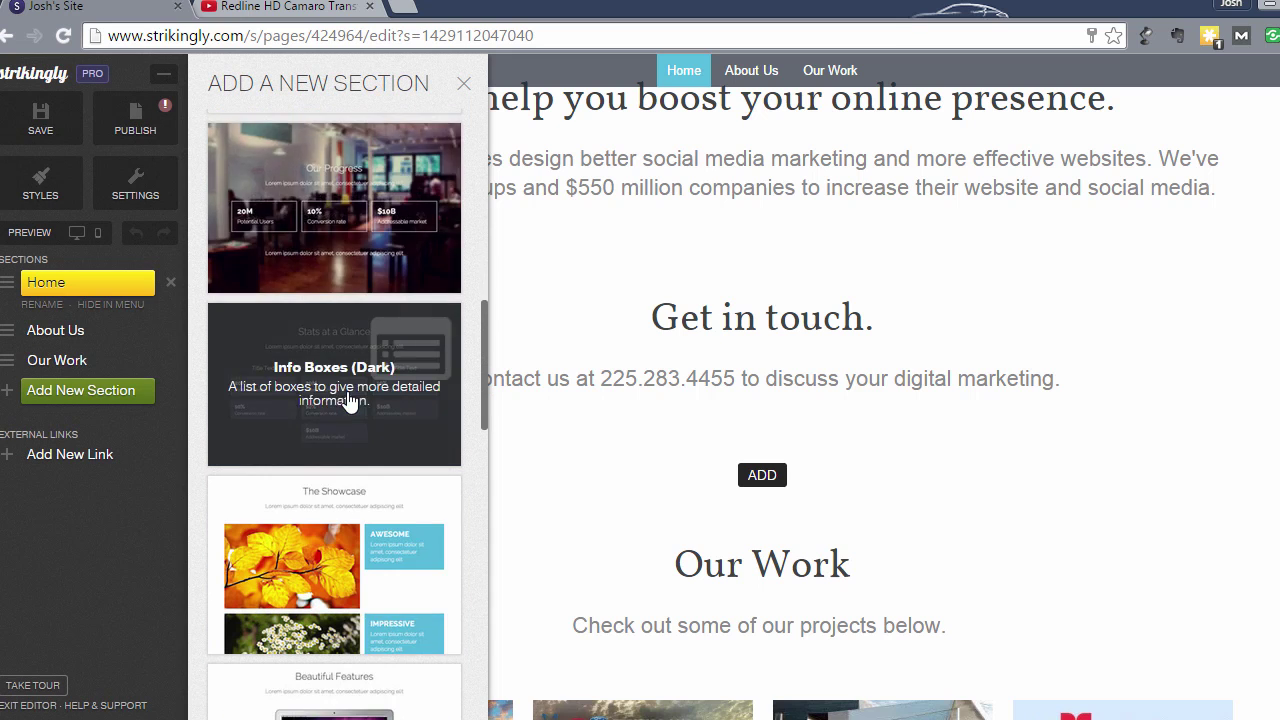
pyautogui.scroll(-2, 350, 401)
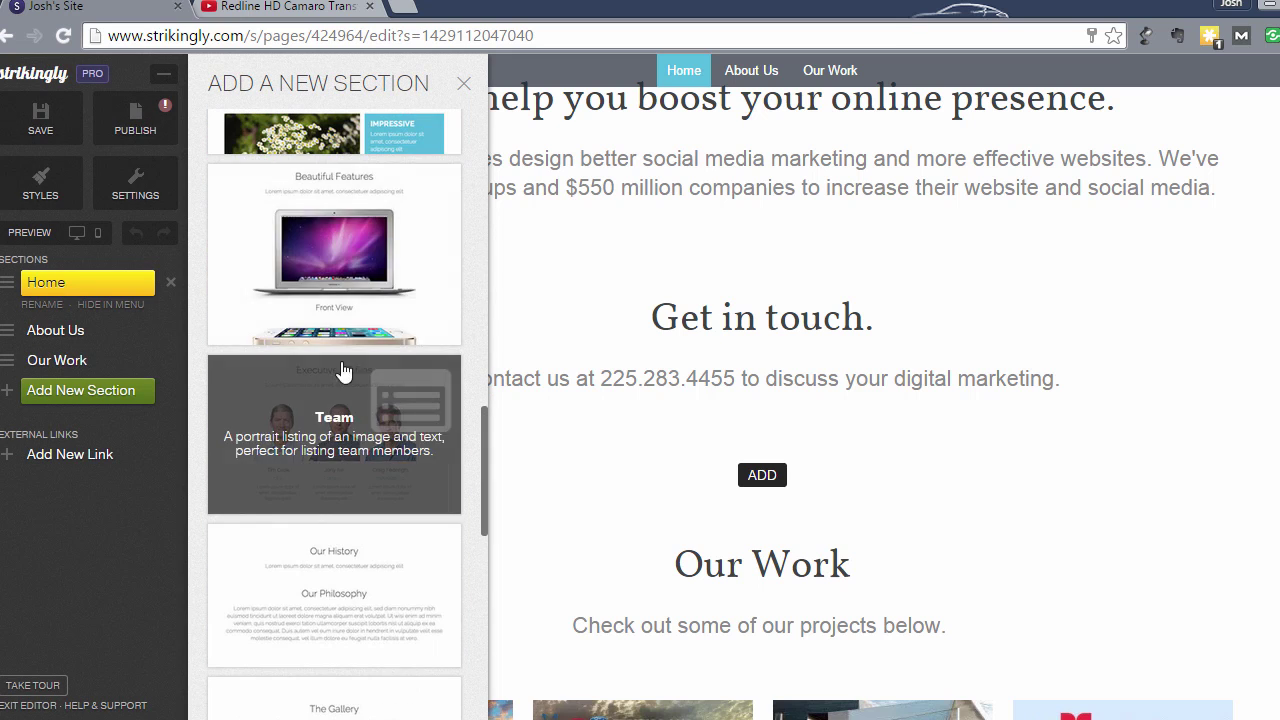
pyautogui.scroll(-5, 340, 300)
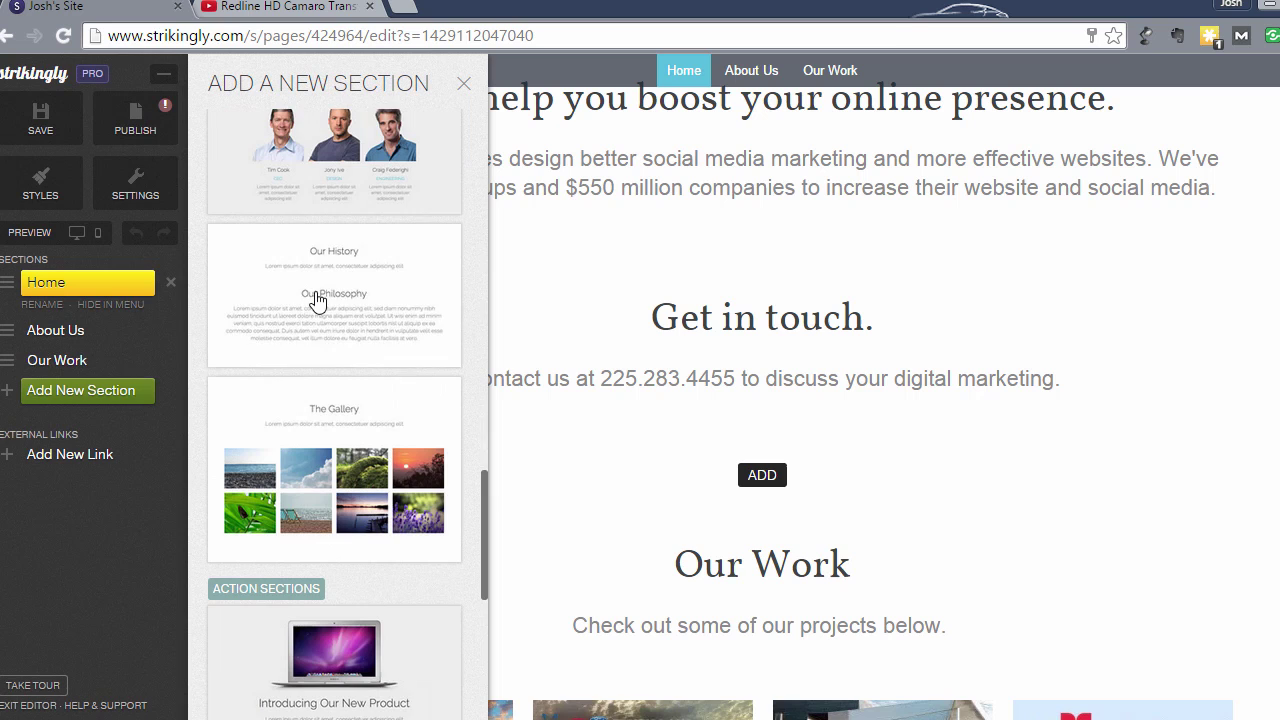
pyautogui.scroll(-2, 316, 302)
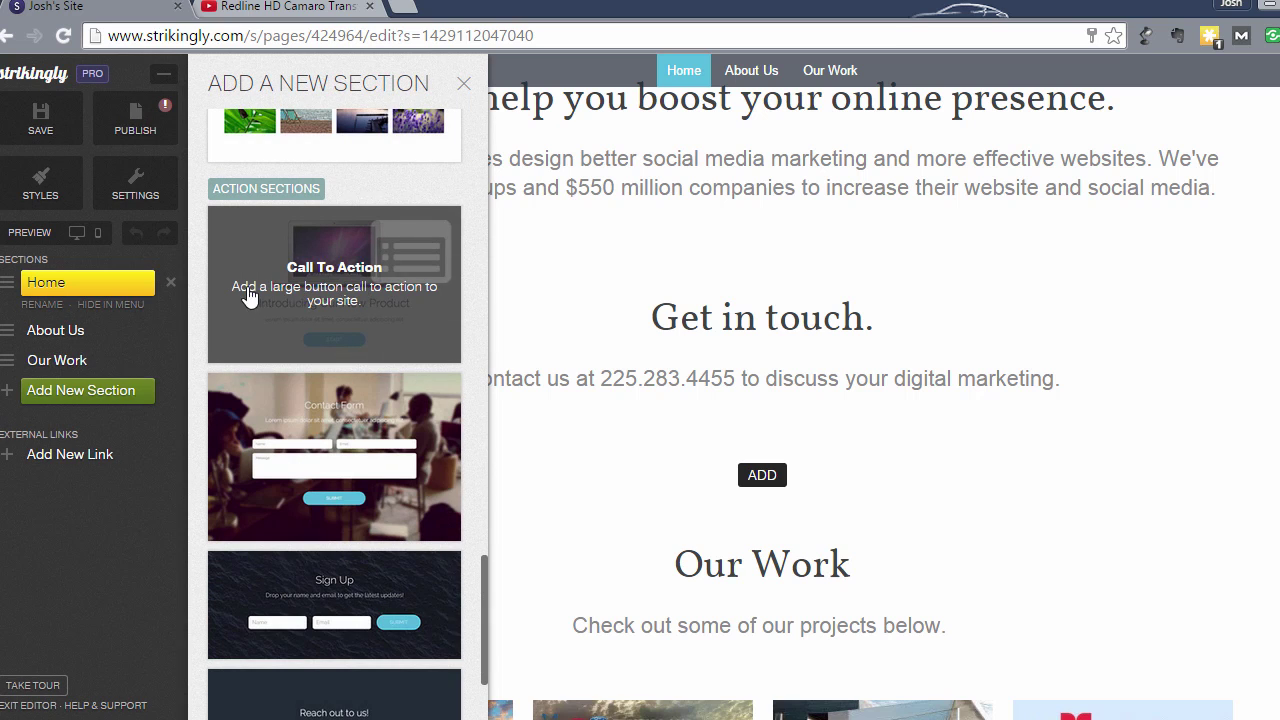
pyautogui.click(333, 293)
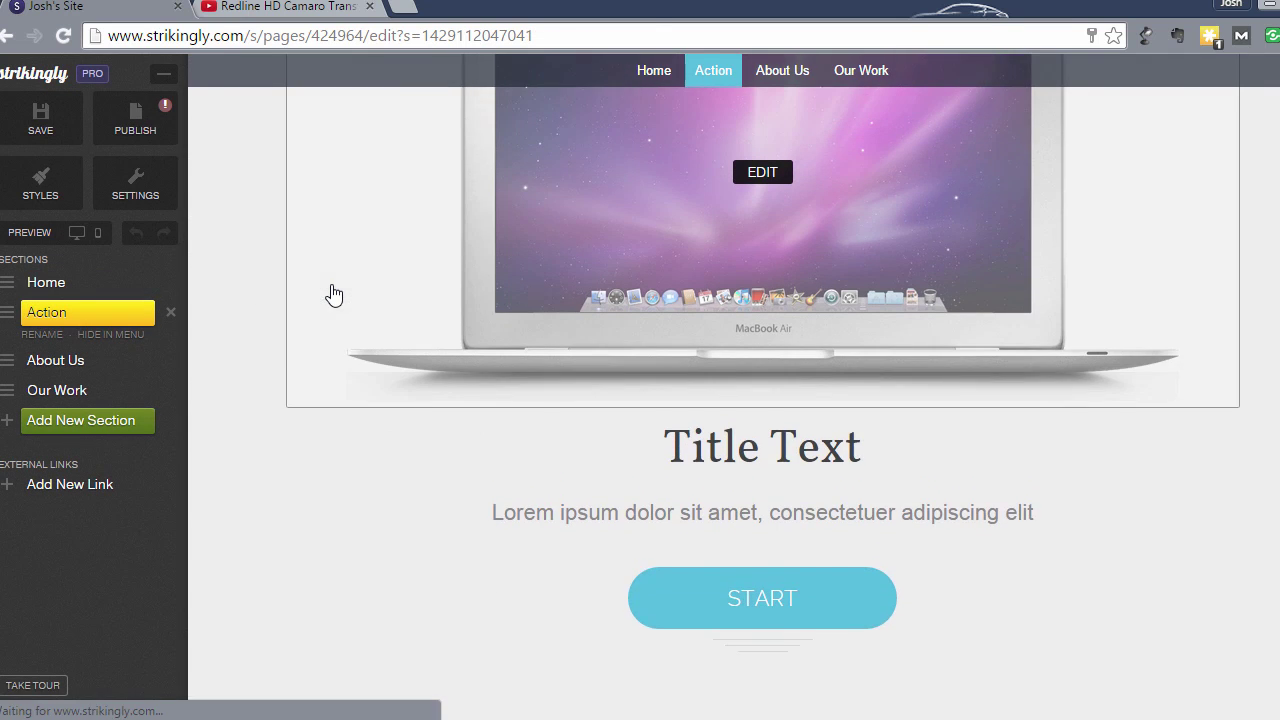
# Step: Examine the new Action section's image, title and button, and its placement relative to the Home, About Us and Our Work sections
pyautogui.scroll(2, 698, 308)
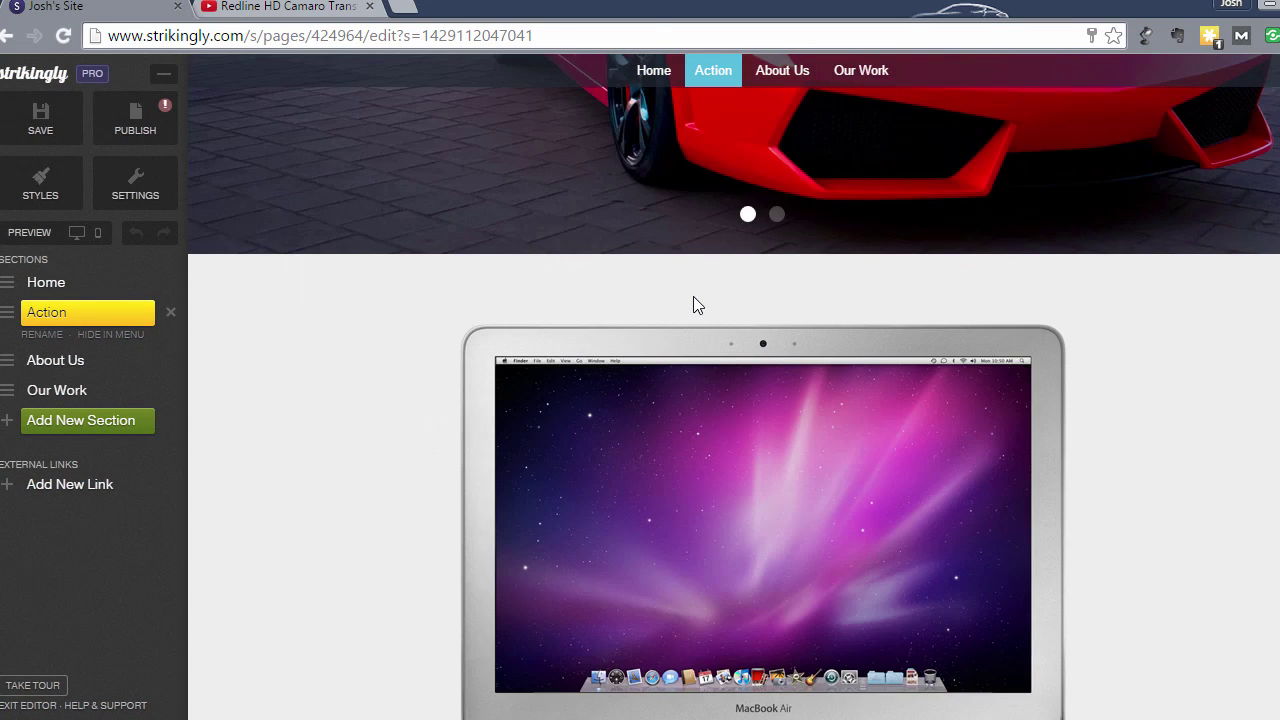
pyautogui.scroll(-6, 694, 303)
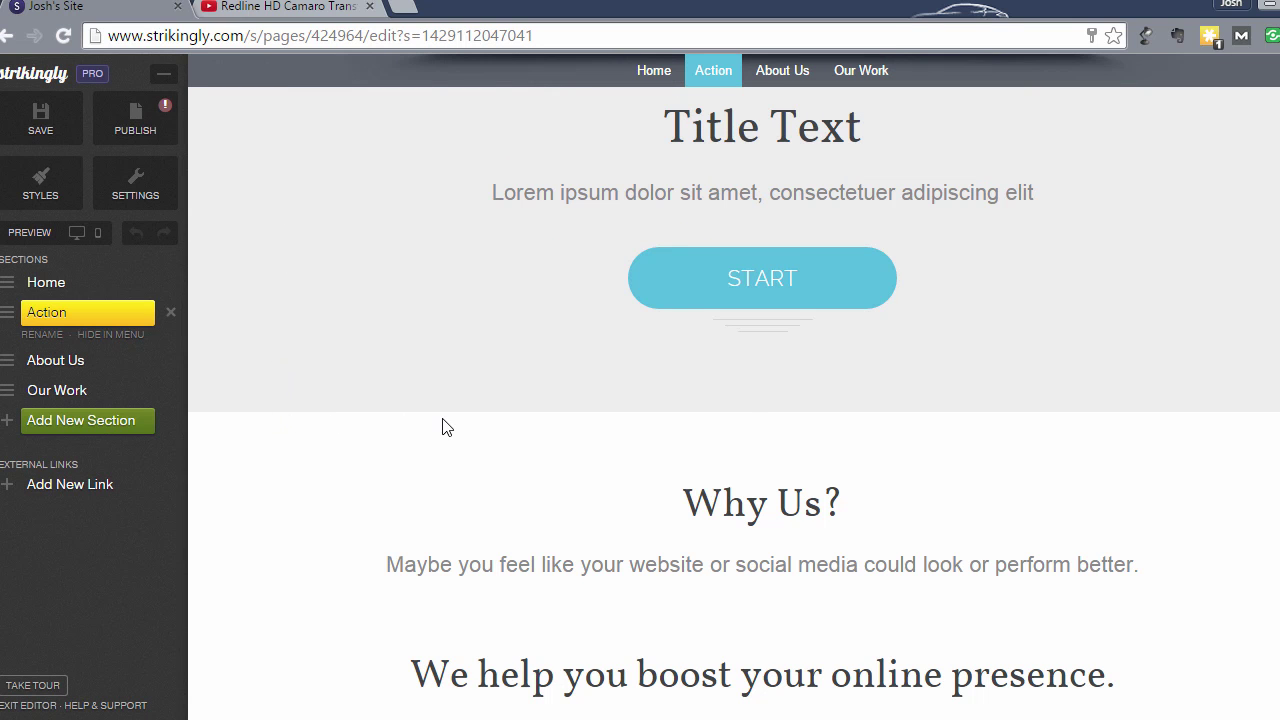
pyautogui.scroll(-1, 446, 427)
pyautogui.scroll(-1, 446, 427)
pyautogui.scroll(2, 449, 329)
pyautogui.scroll(-3, 450, 326)
pyautogui.scroll(-8, 449, 323)
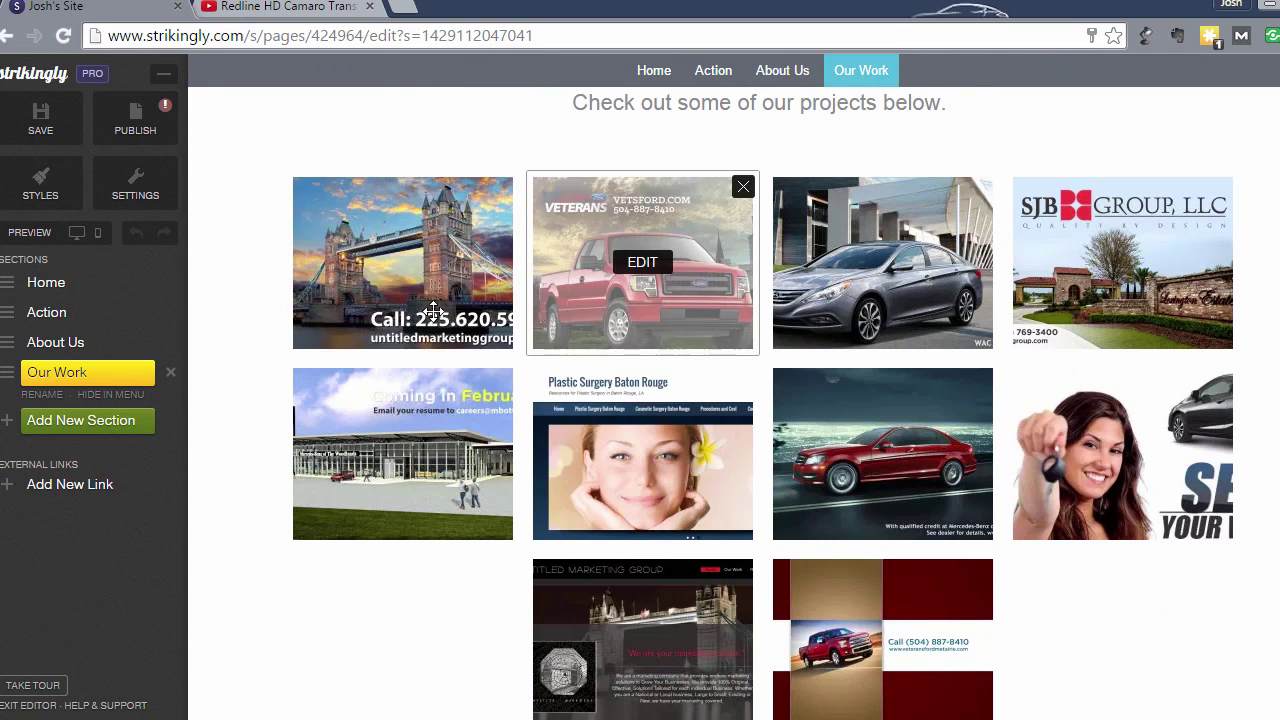
pyautogui.scroll(5, 416, 312)
pyautogui.scroll(15, 415, 314)
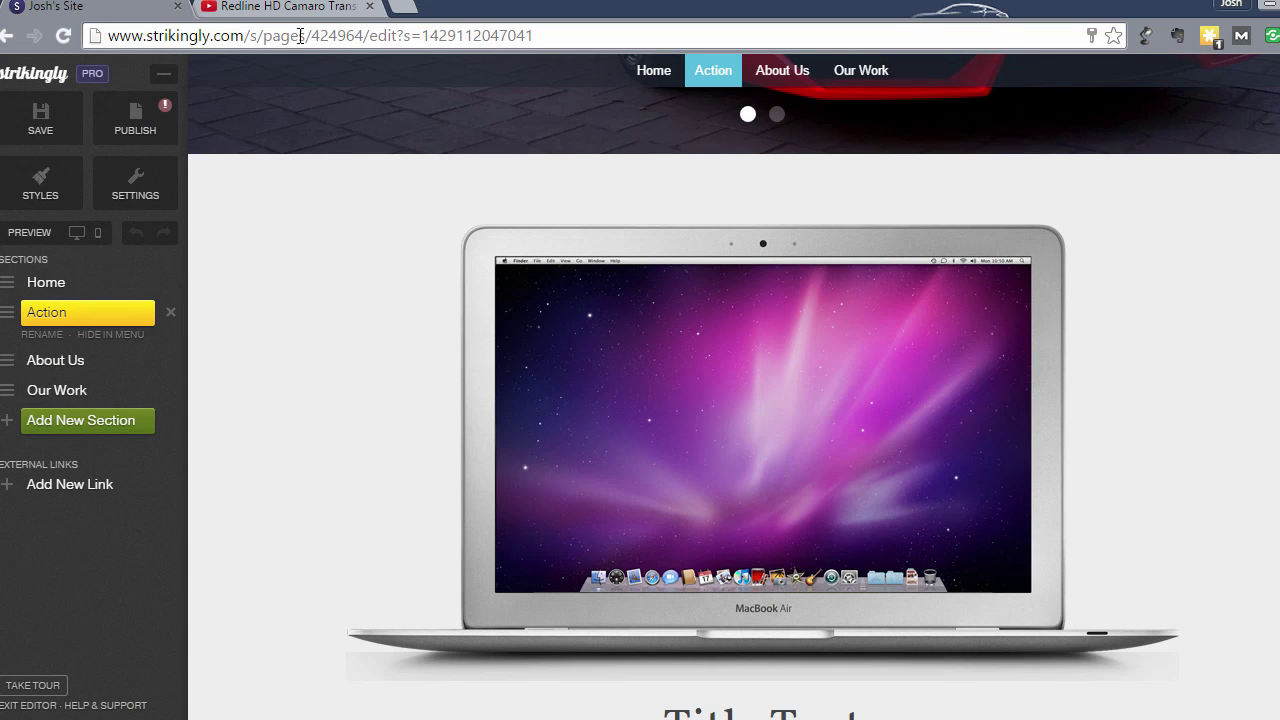
# Step: Switch to YouTube, preview the Redline HD Camaro Transformer video until about halfway, and copy its URL
pyautogui.click(289, 8)
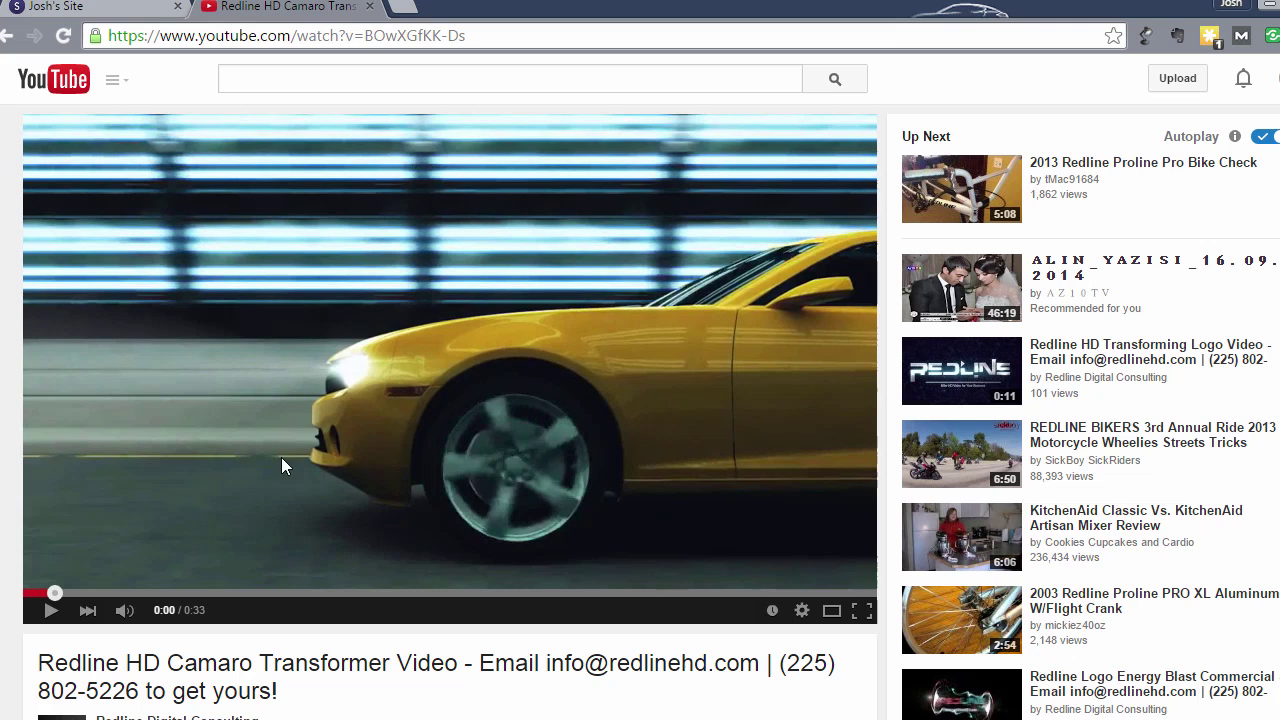
pyautogui.click(50, 611)
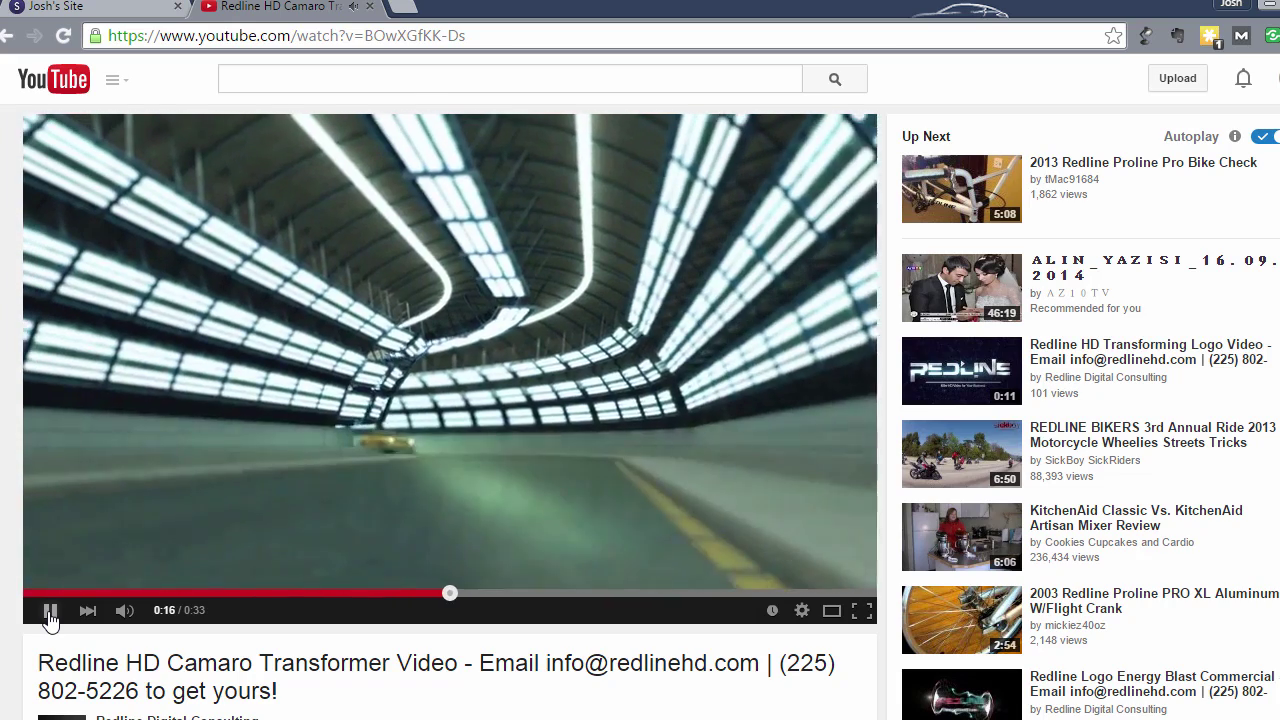
pyautogui.click(49, 612)
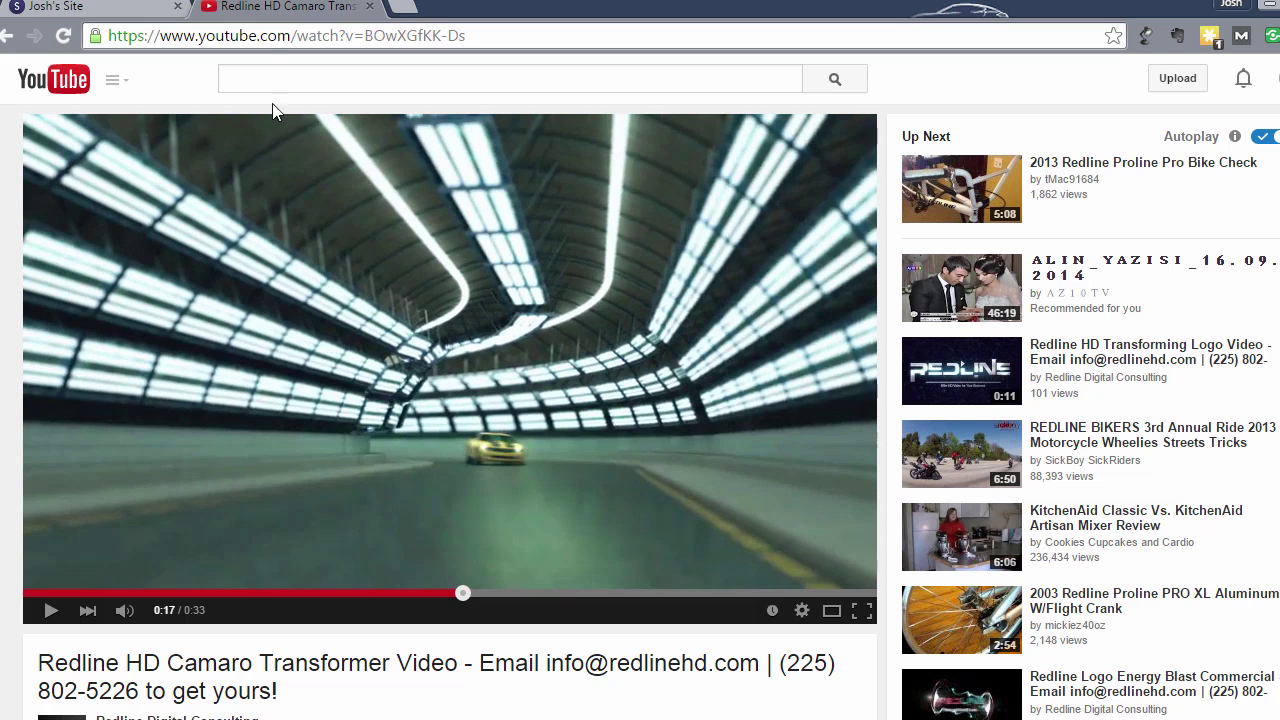
pyautogui.click(272, 40)
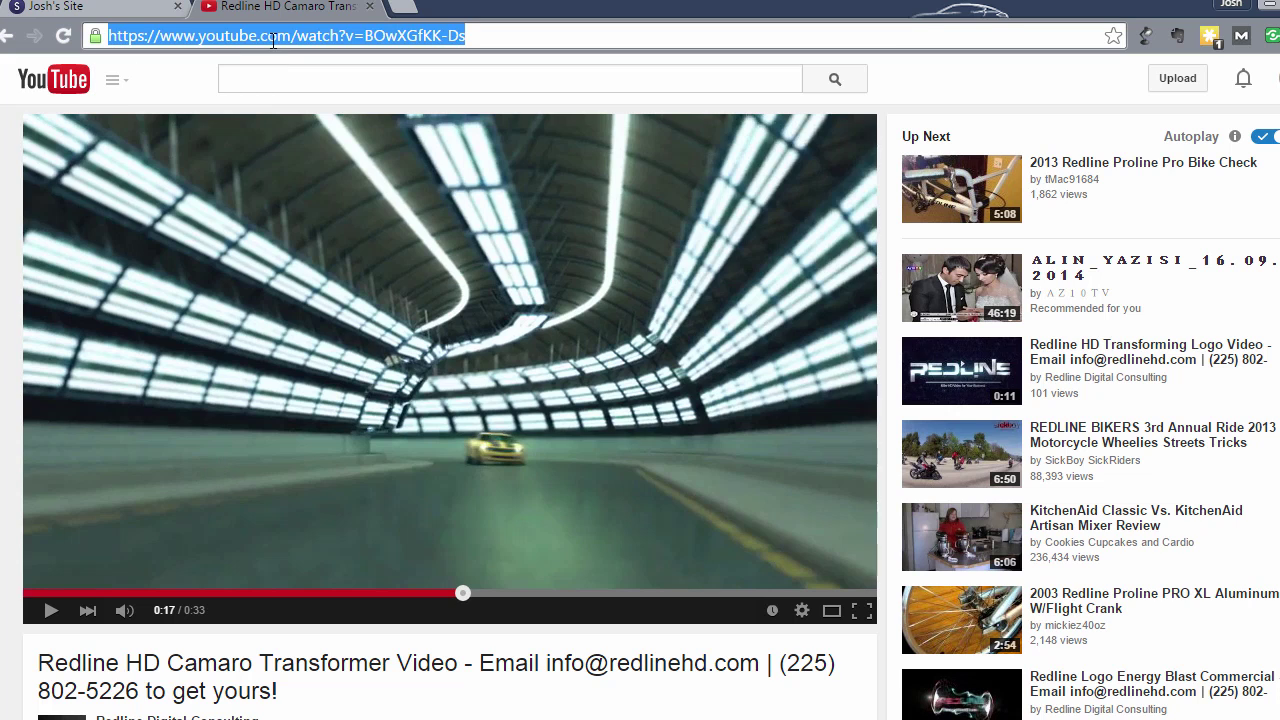
pyautogui.rightClick(274, 36)
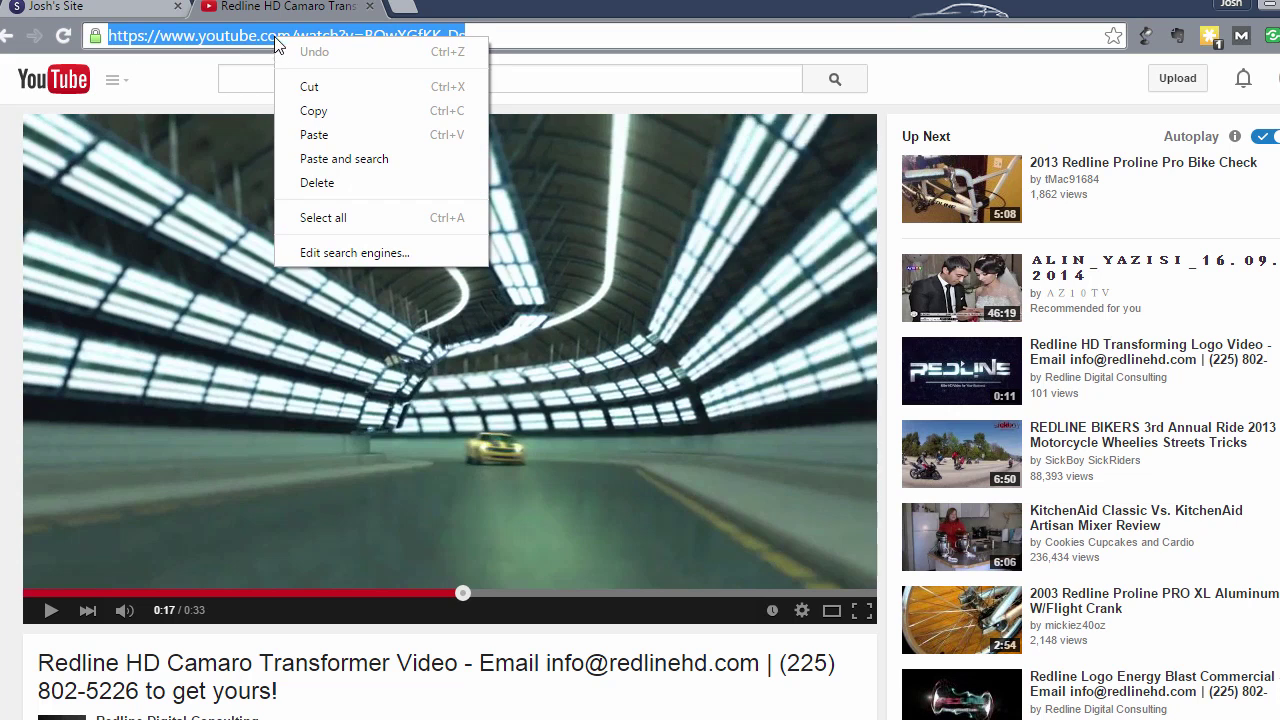
pyautogui.click(295, 108)
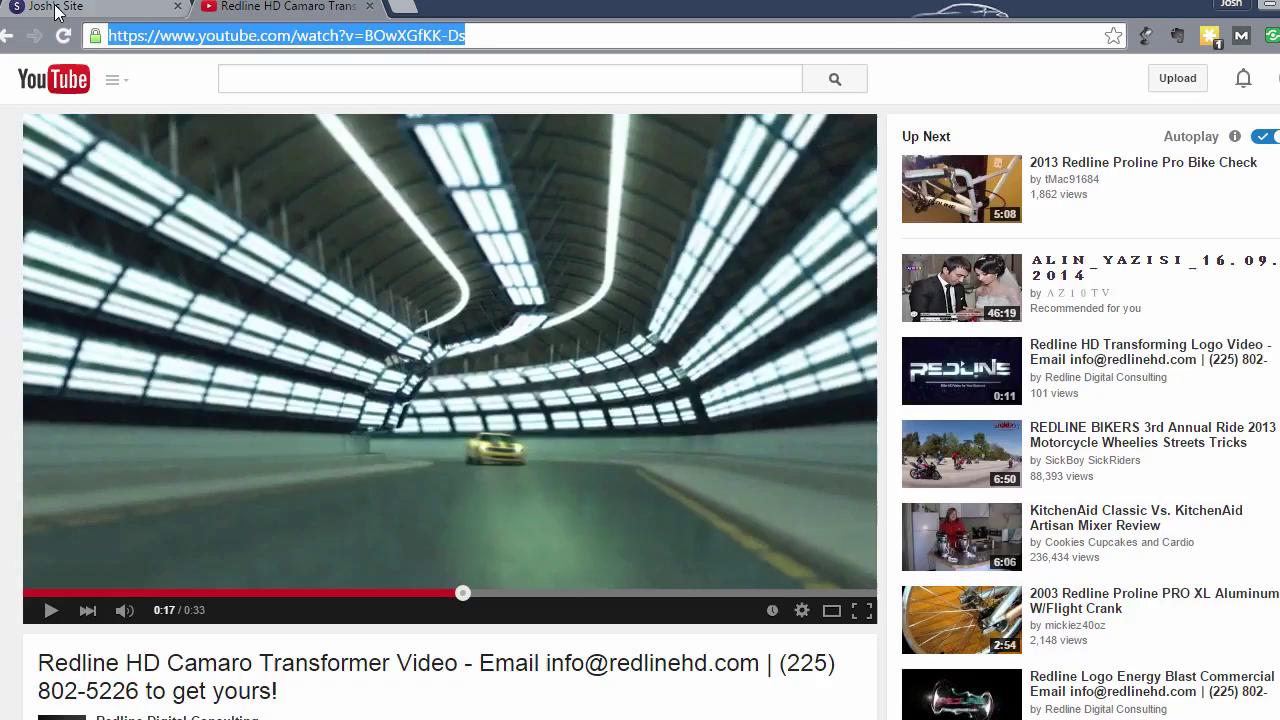
# Step: Return to the Strikingly editor and replace the Action section's laptop image with a video, using the copied YouTube URL
pyautogui.click(65, 6)
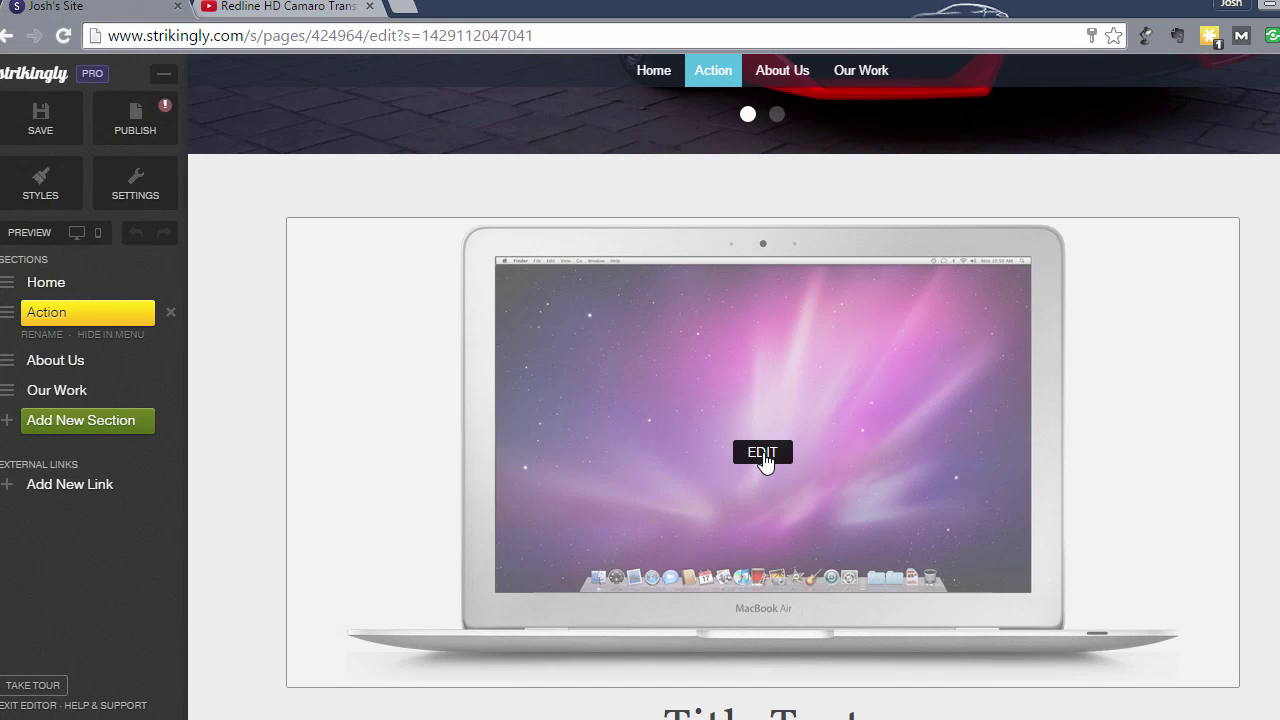
pyautogui.scroll(-1, 760, 455)
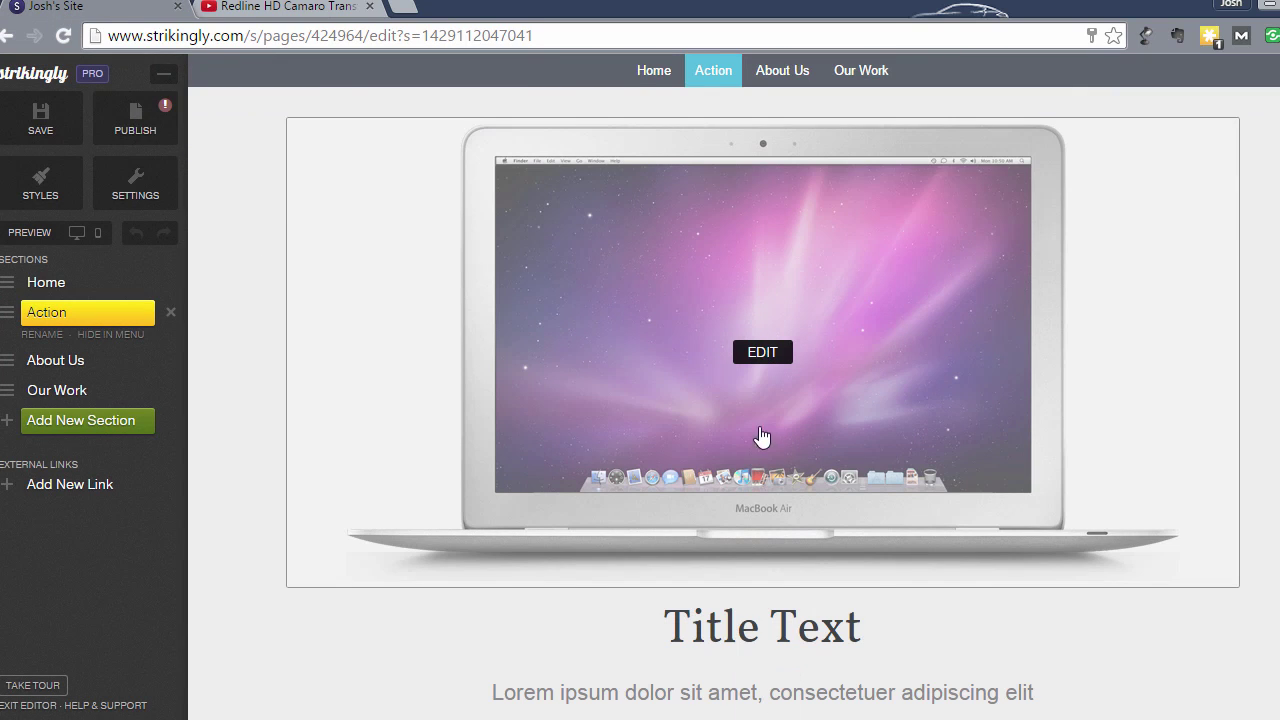
pyautogui.click(762, 355)
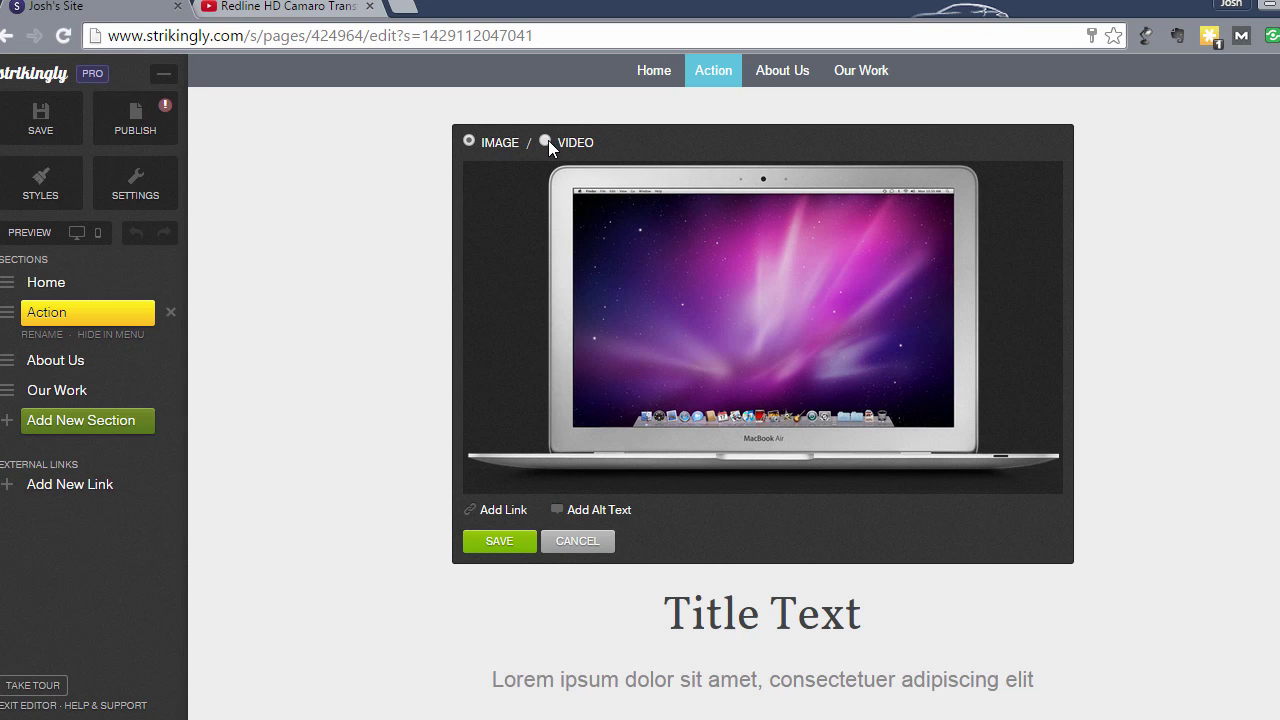
pyautogui.click(546, 142)
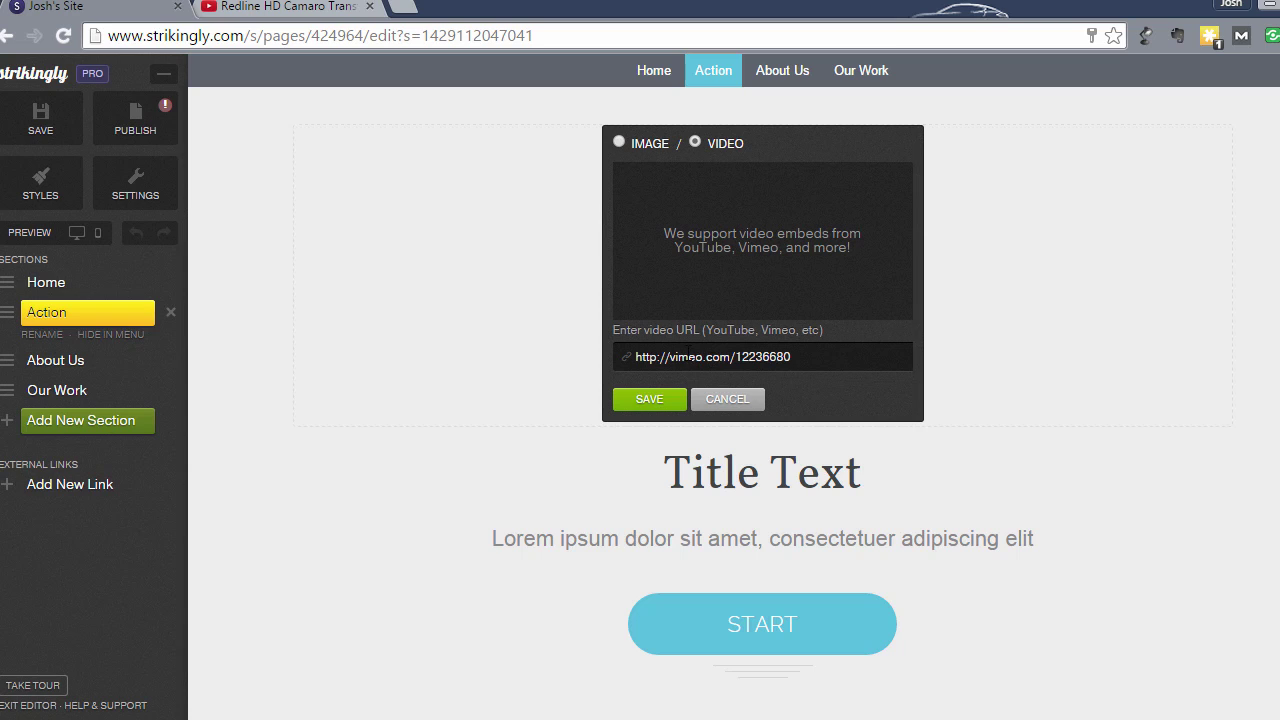
pyautogui.tripleClick(689, 357)
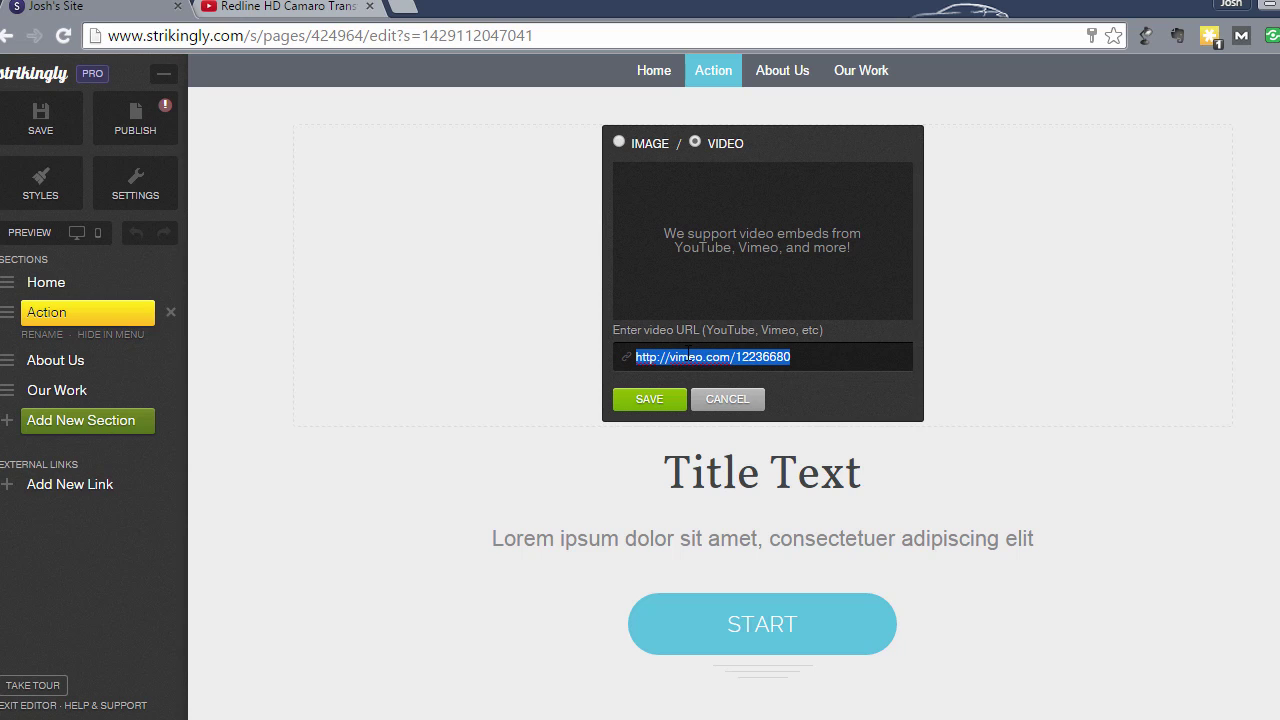
pyautogui.hotkey('ctrl', 'v')
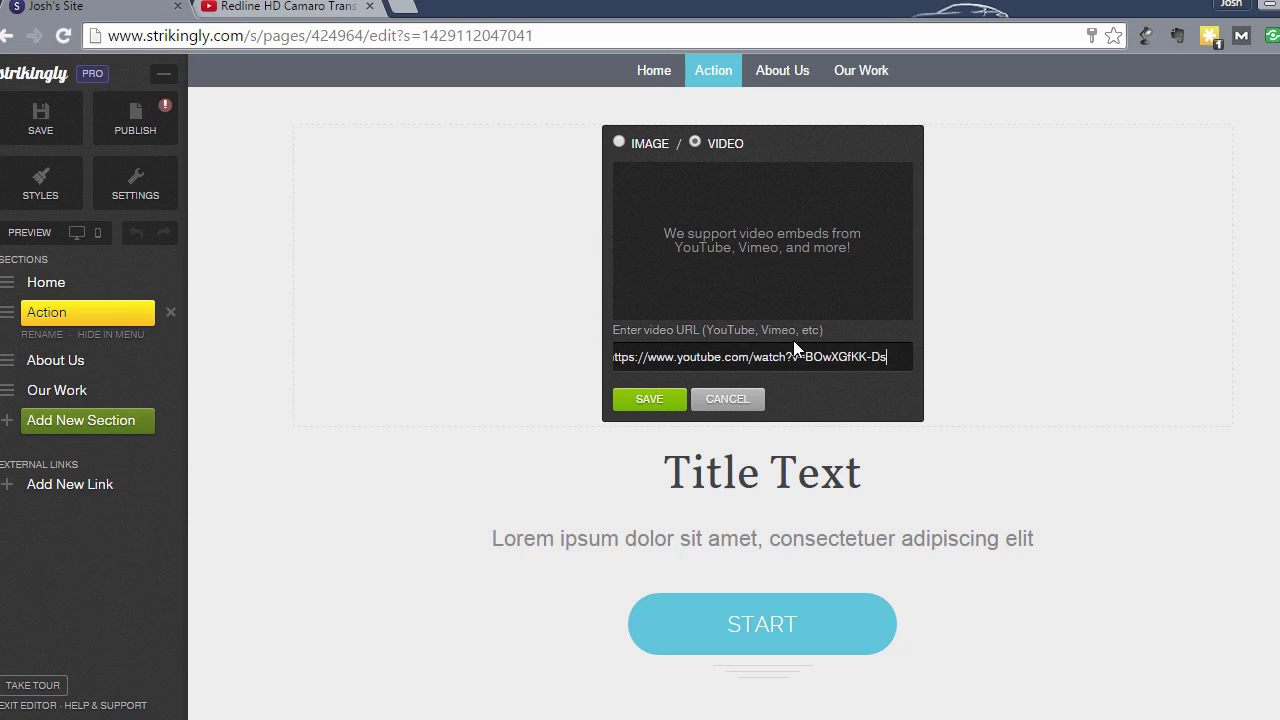
pyautogui.click(656, 400)
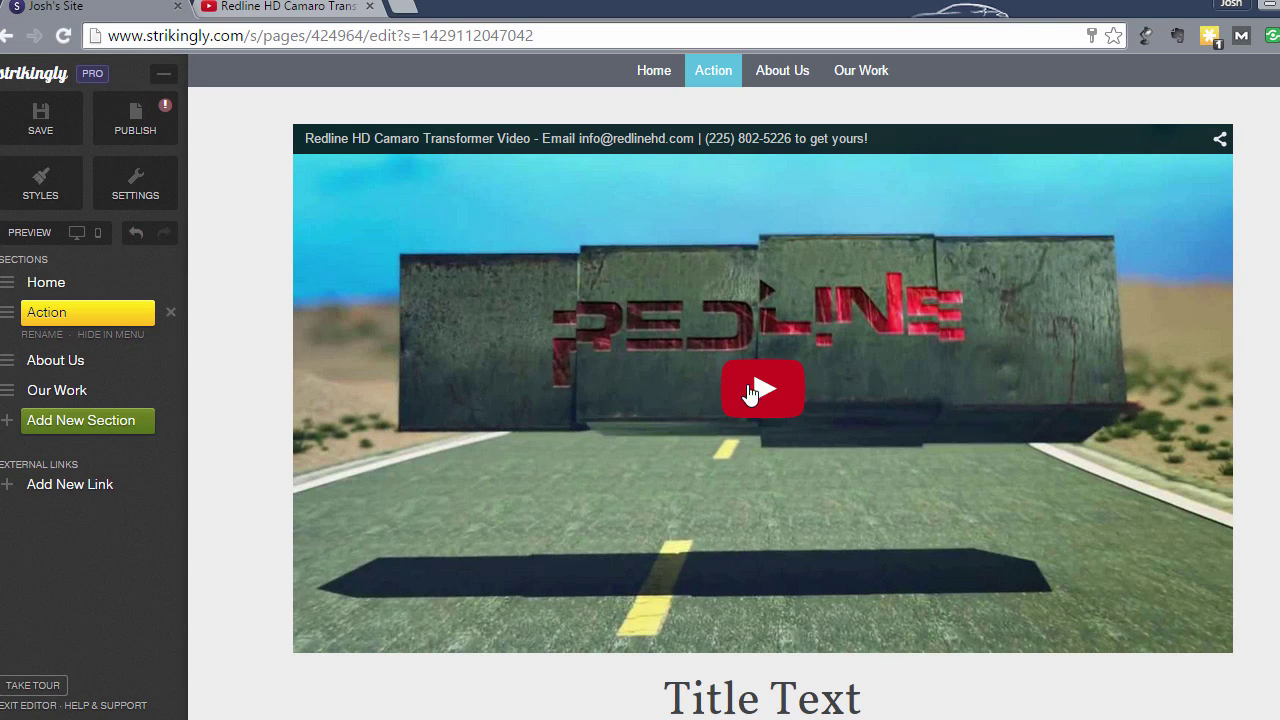
# Step: Empty the title text and the Lorem ipsum subtitle below the video in the Action section, saving both
pyautogui.scroll(-2, 762, 404)
pyautogui.scroll(-1, 762, 404)
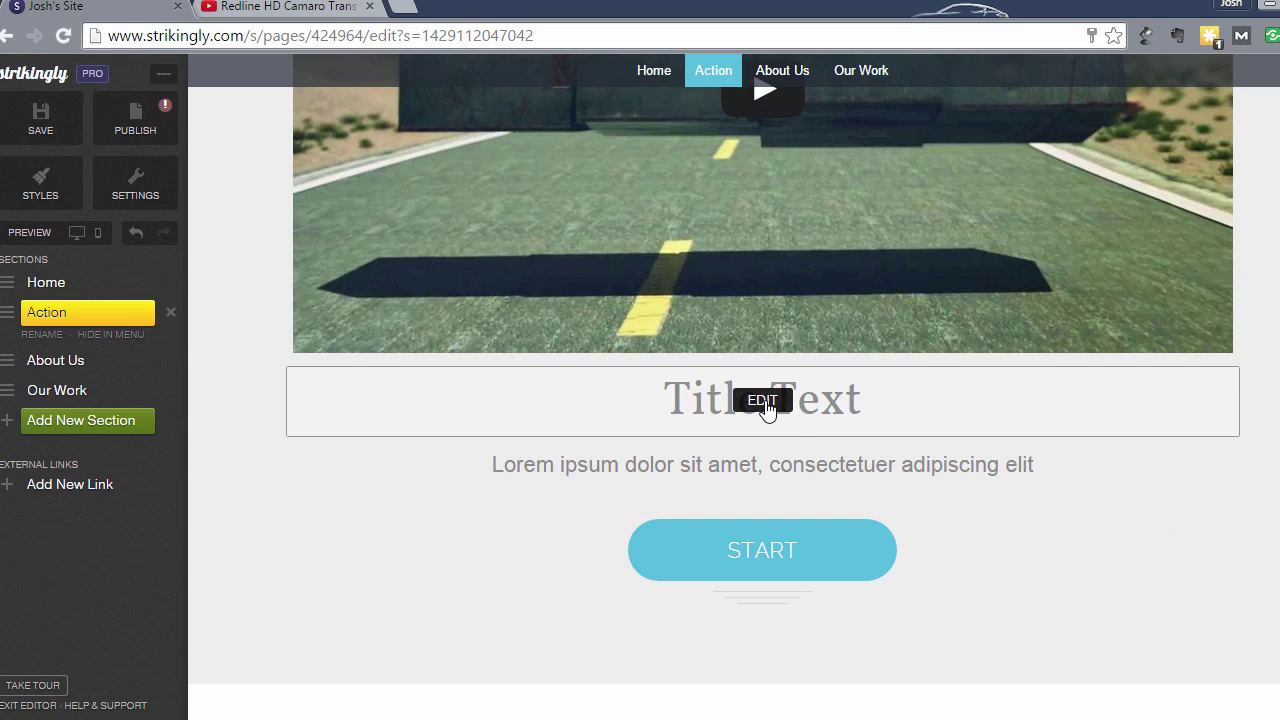
pyautogui.click(765, 405)
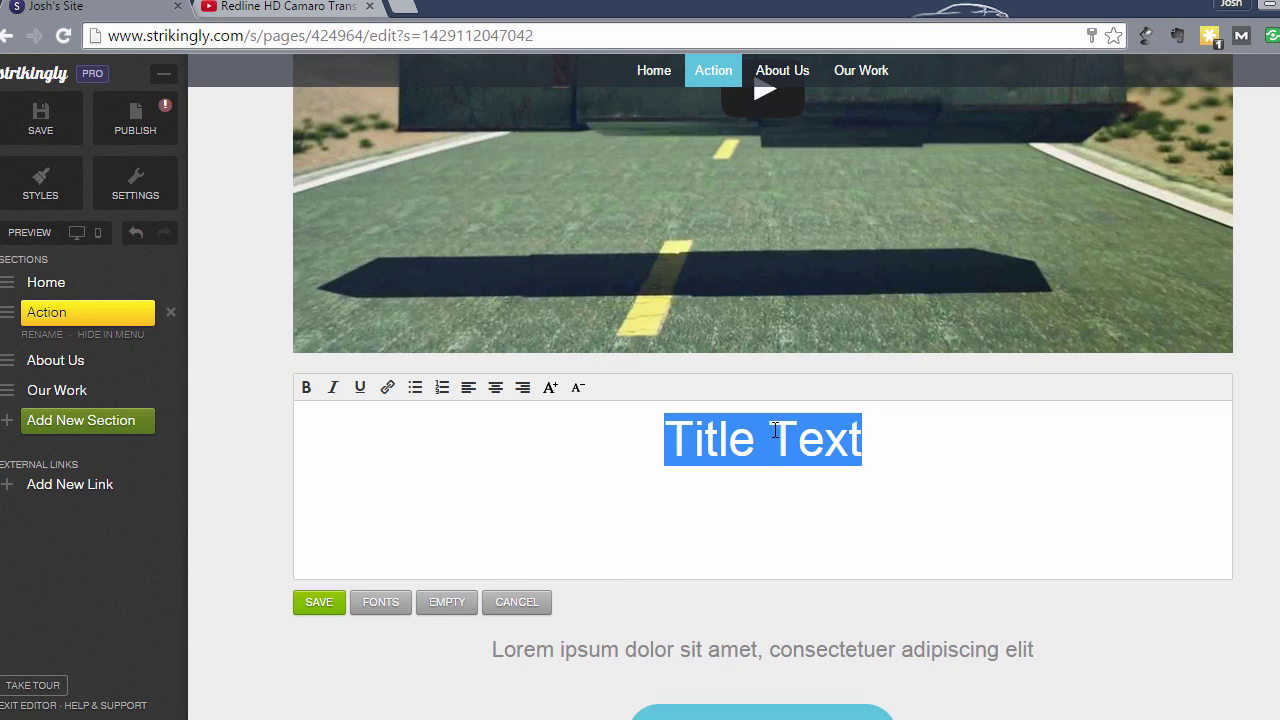
pyautogui.click(436, 606)
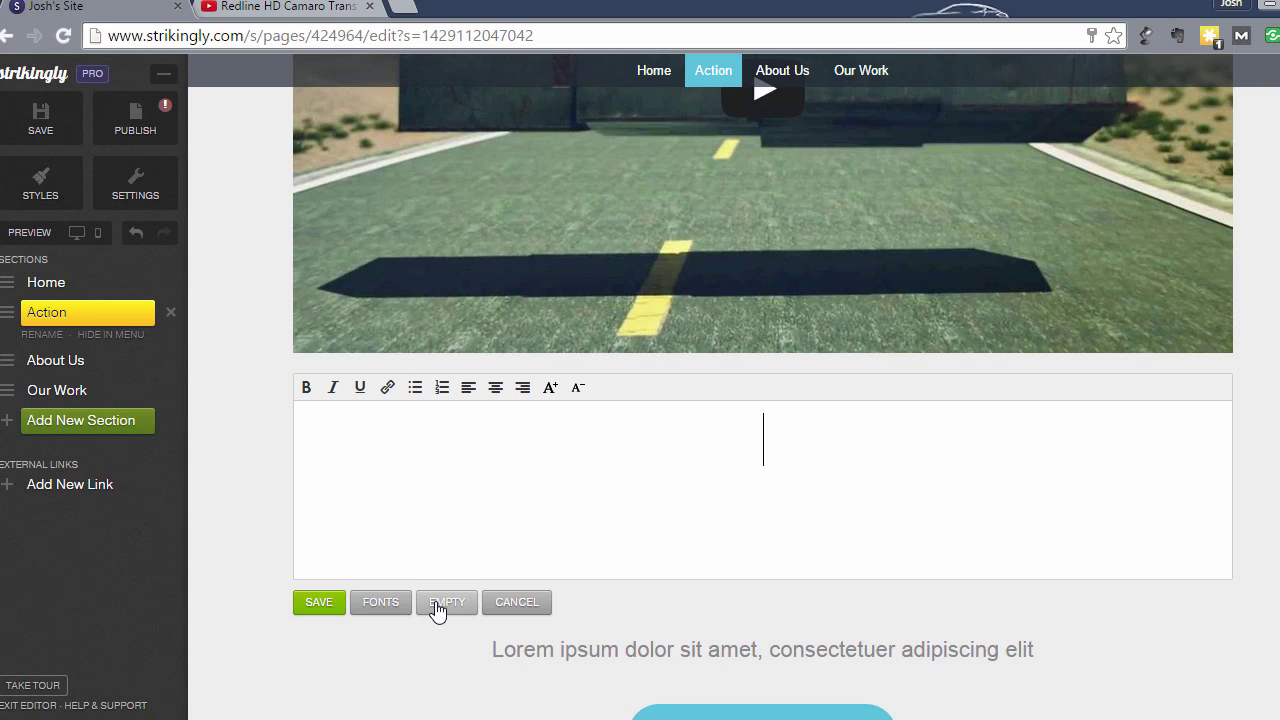
pyautogui.click(312, 603)
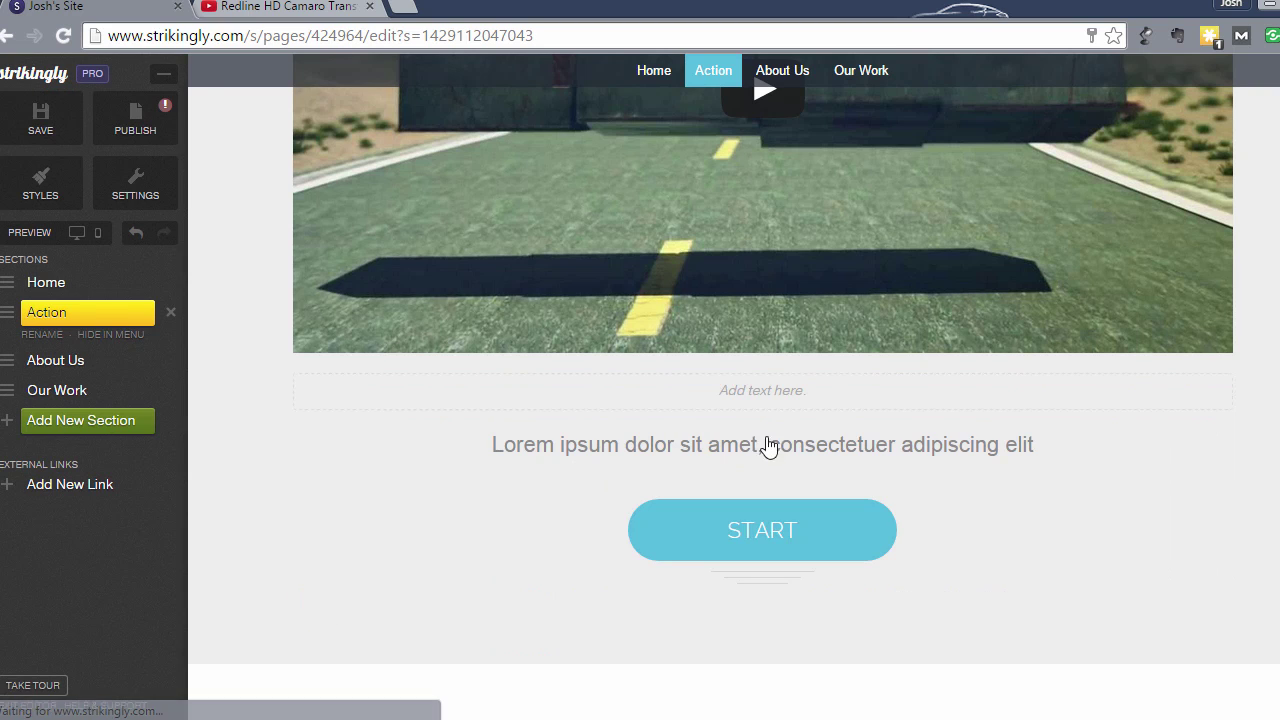
pyautogui.click(843, 452)
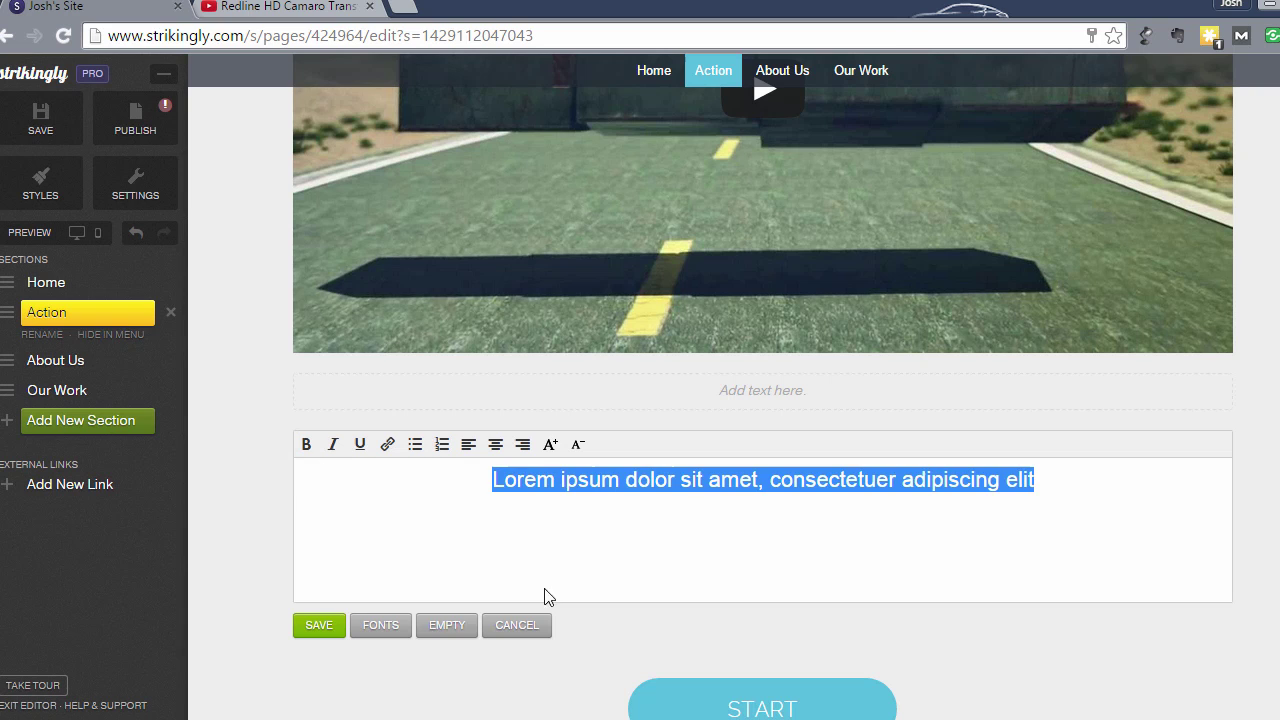
pyautogui.click(440, 627)
pyautogui.click(316, 627)
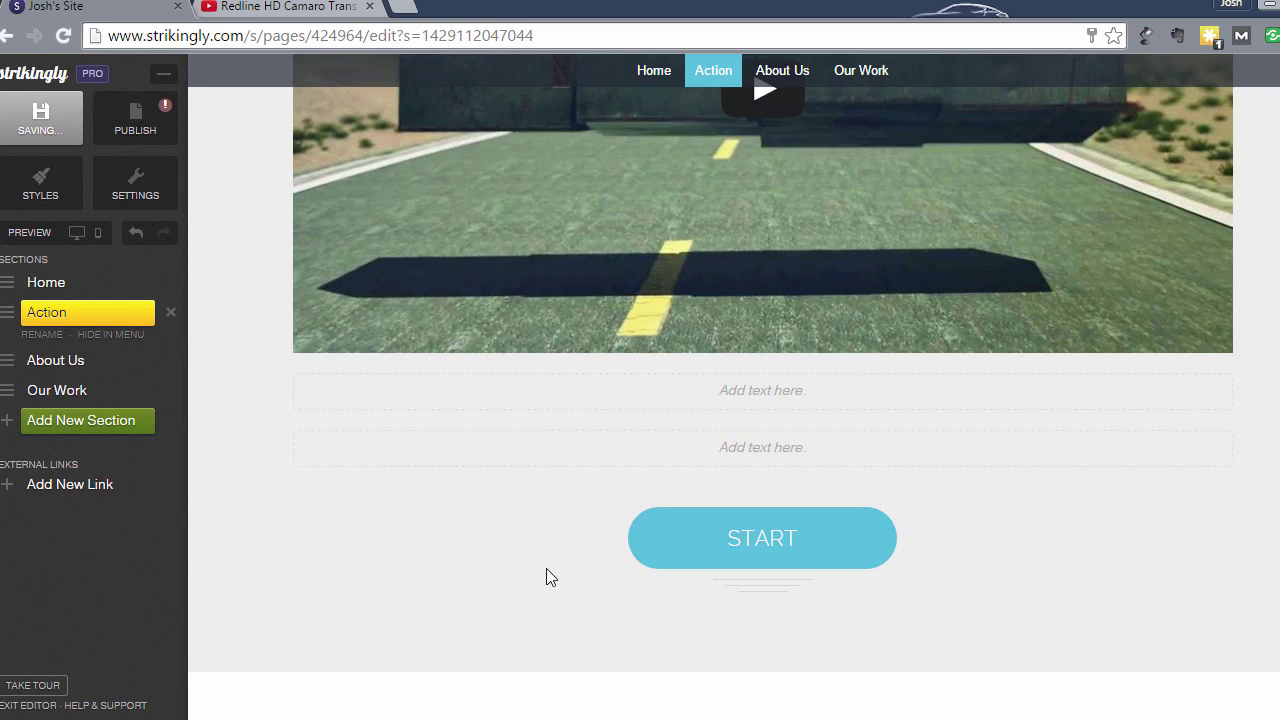
# Step: Rename the Action section to HD Video and test its link in the site's navigation
pyautogui.moveTo(786, 560)
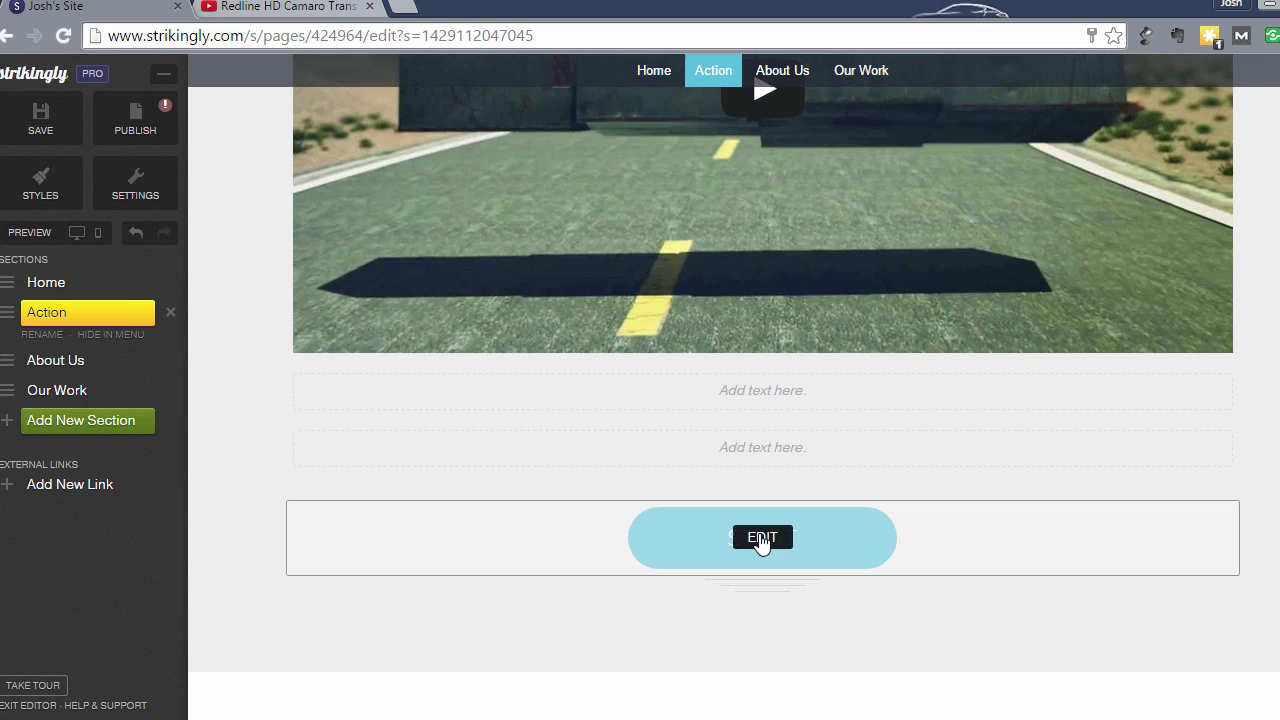
pyautogui.scroll(8, 492, 467)
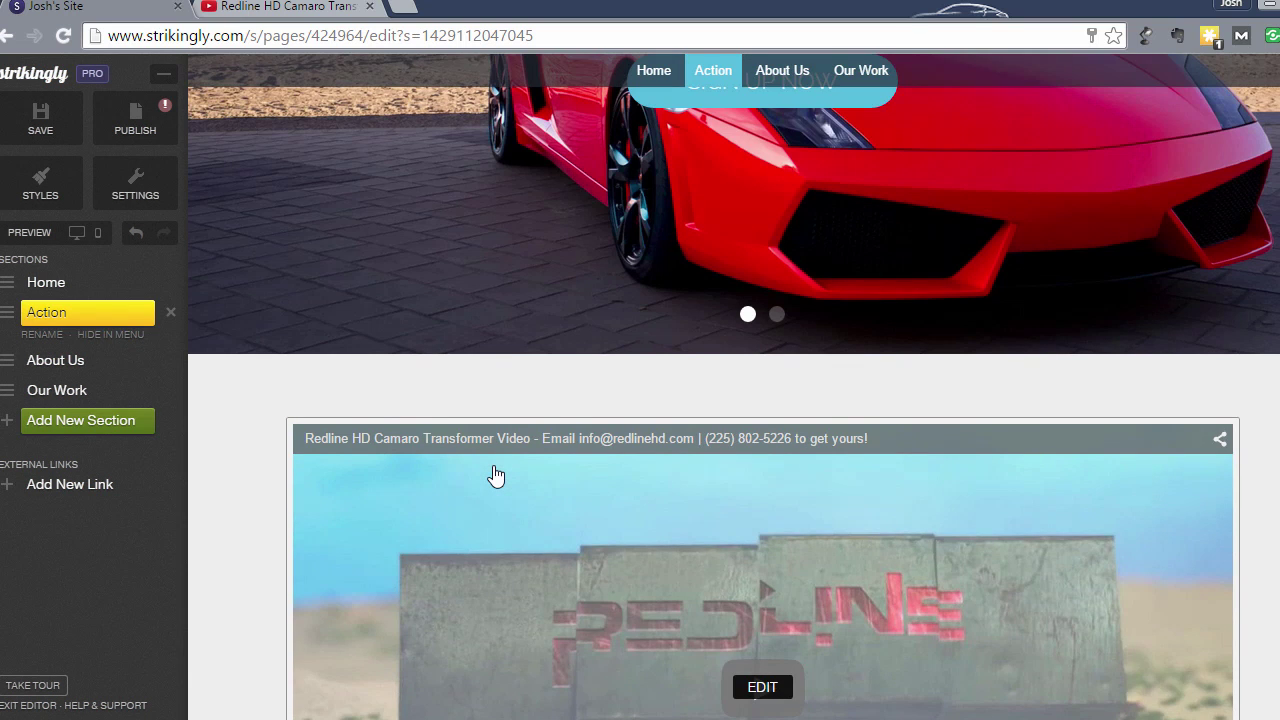
pyautogui.scroll(-5, 493, 474)
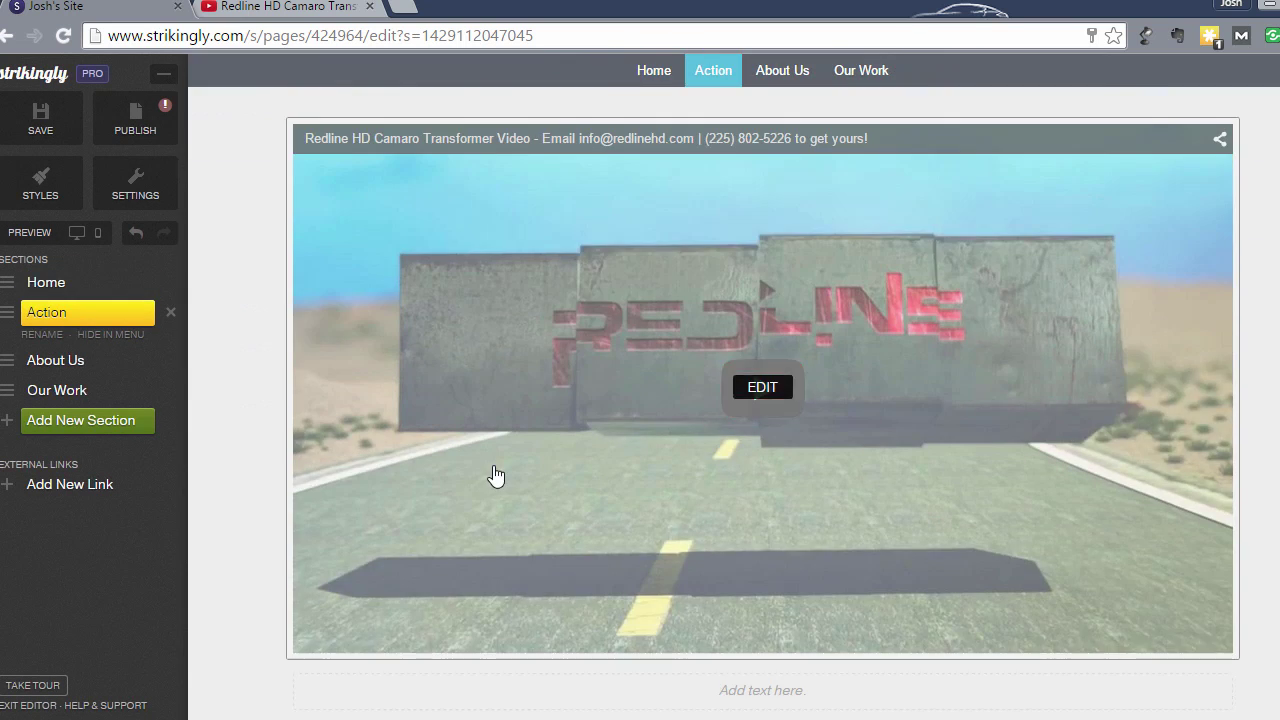
pyautogui.scroll(2, 493, 474)
pyautogui.scroll(5, 493, 474)
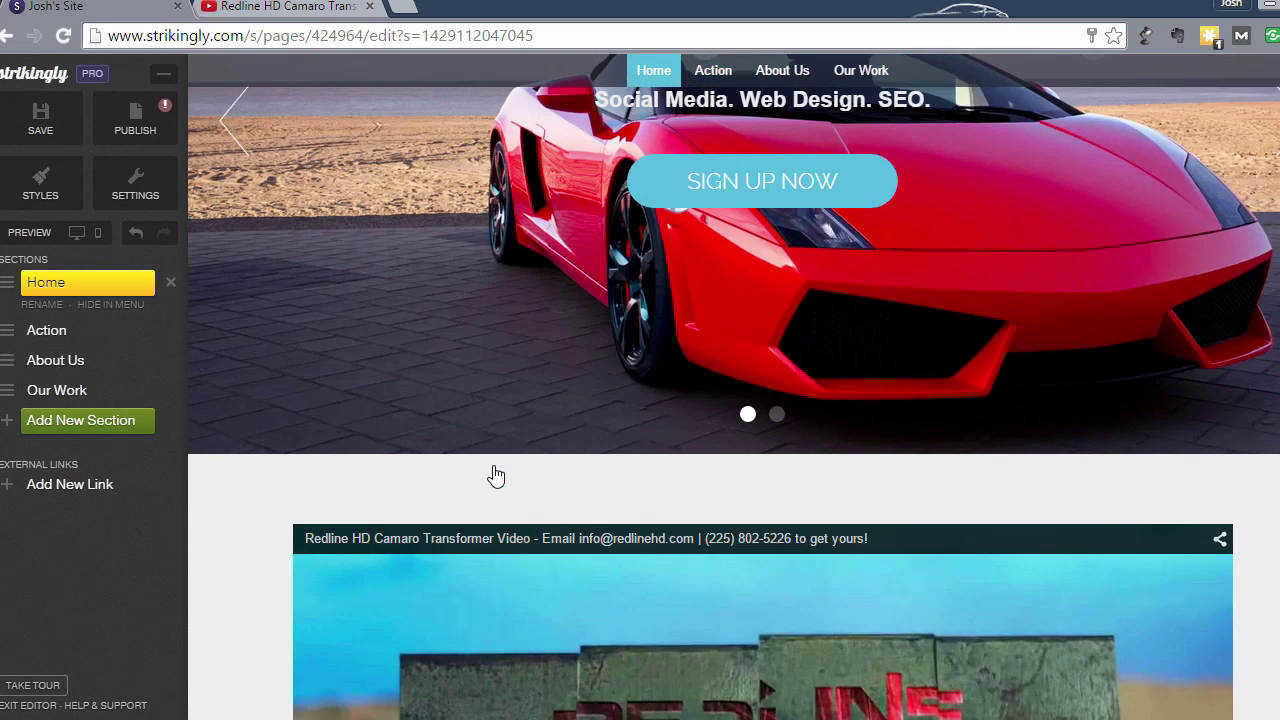
pyautogui.scroll(-3, 493, 470)
pyautogui.scroll(-1, 493, 474)
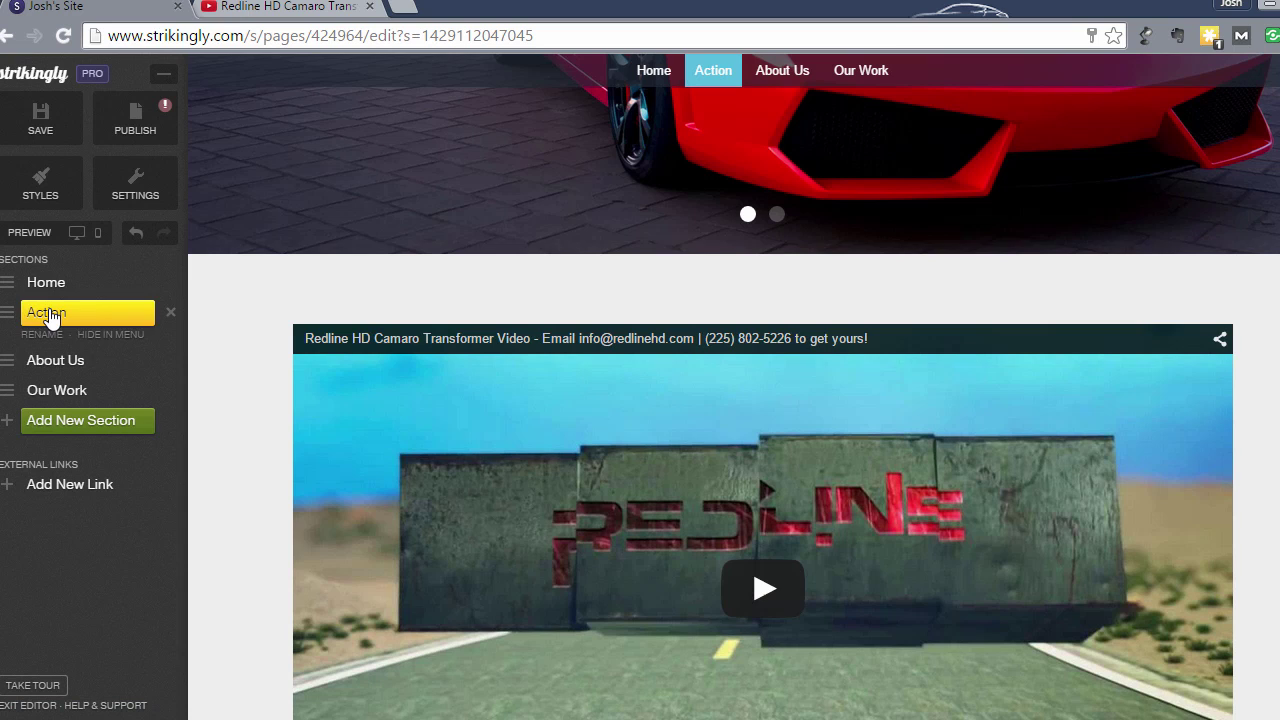
pyautogui.click(50, 316)
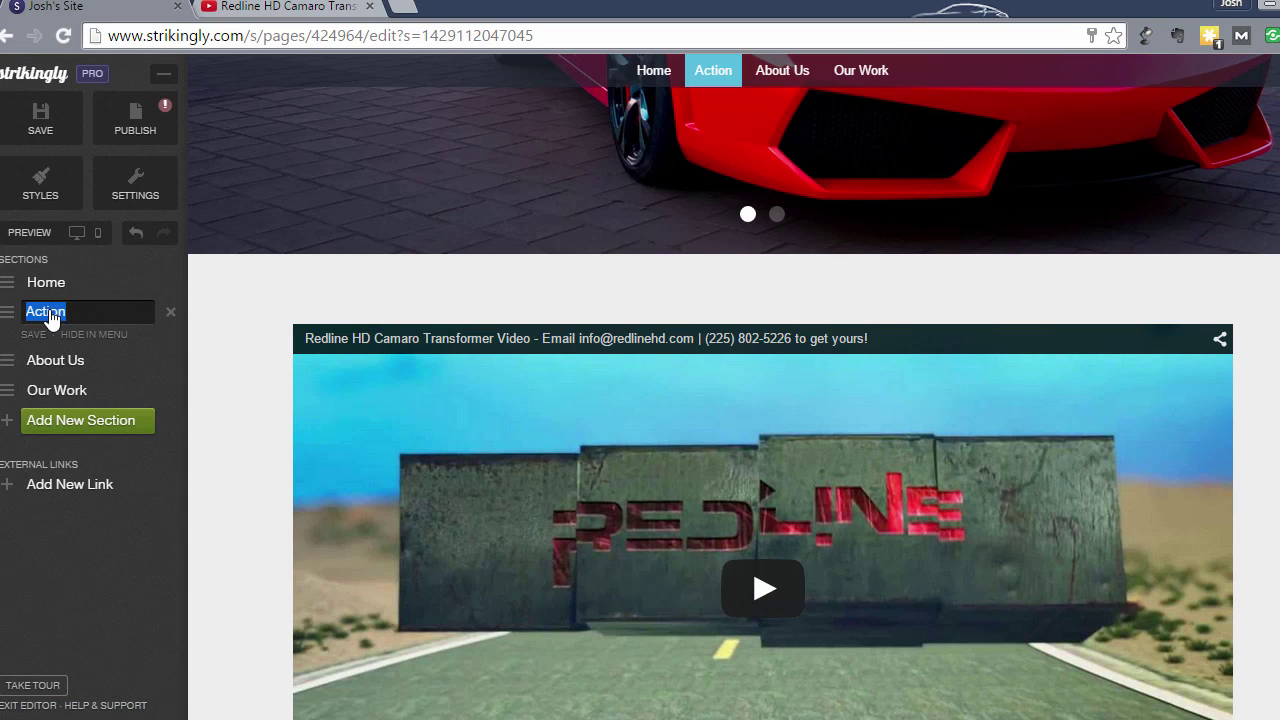
pyautogui.write('HD Video')
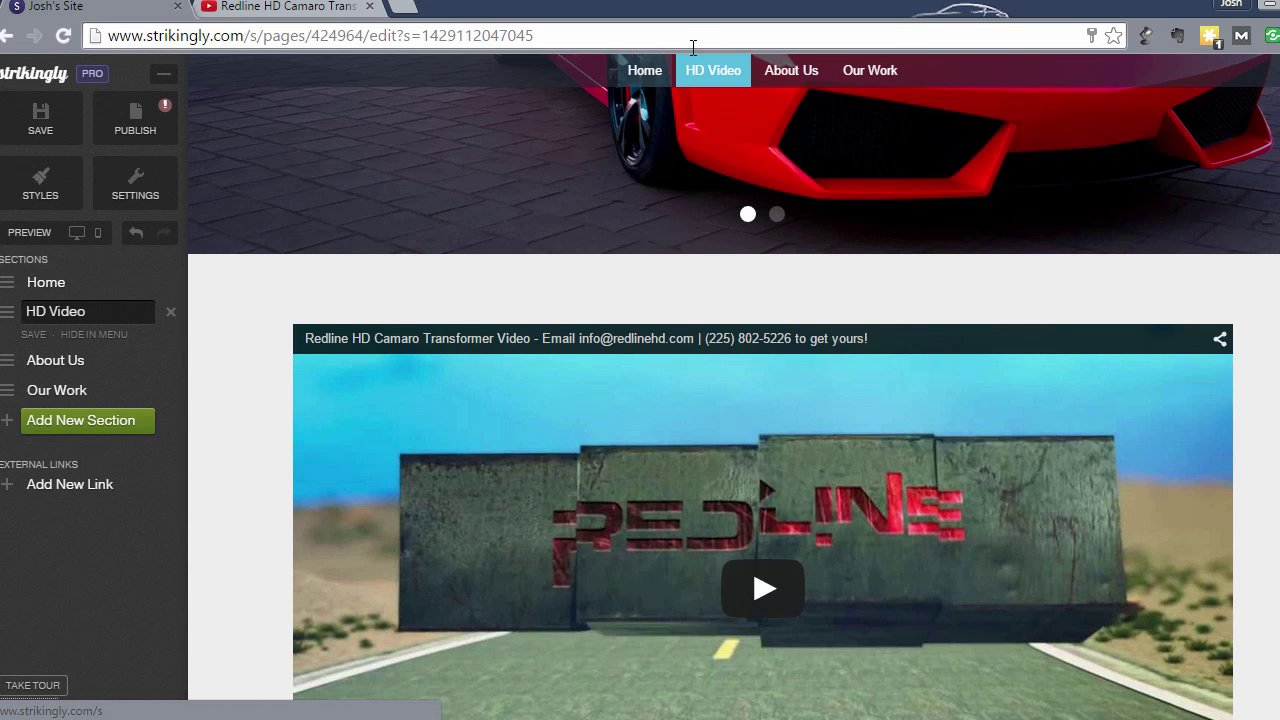
pyautogui.click(706, 84)
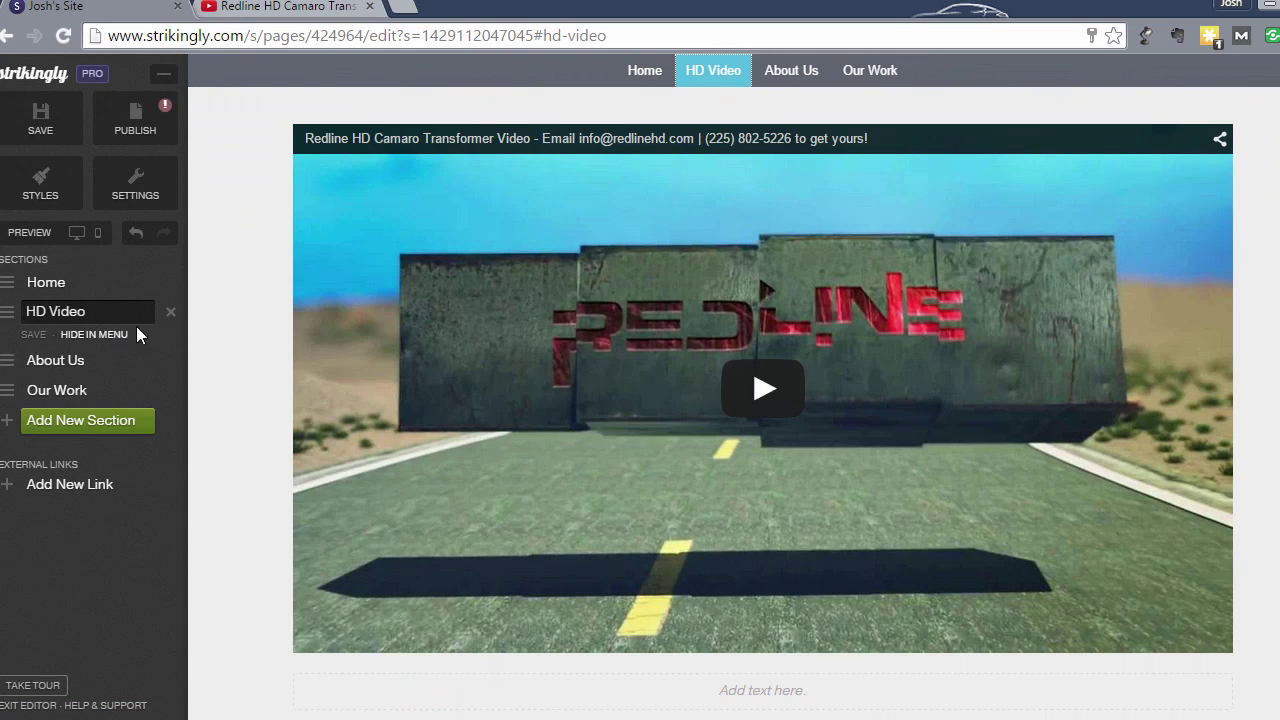
# Step: Reorder the sections so that HD Video sits between About Us and Our Work
pyautogui.scroll(-4, 221, 346)
pyautogui.scroll(-4, 222, 348)
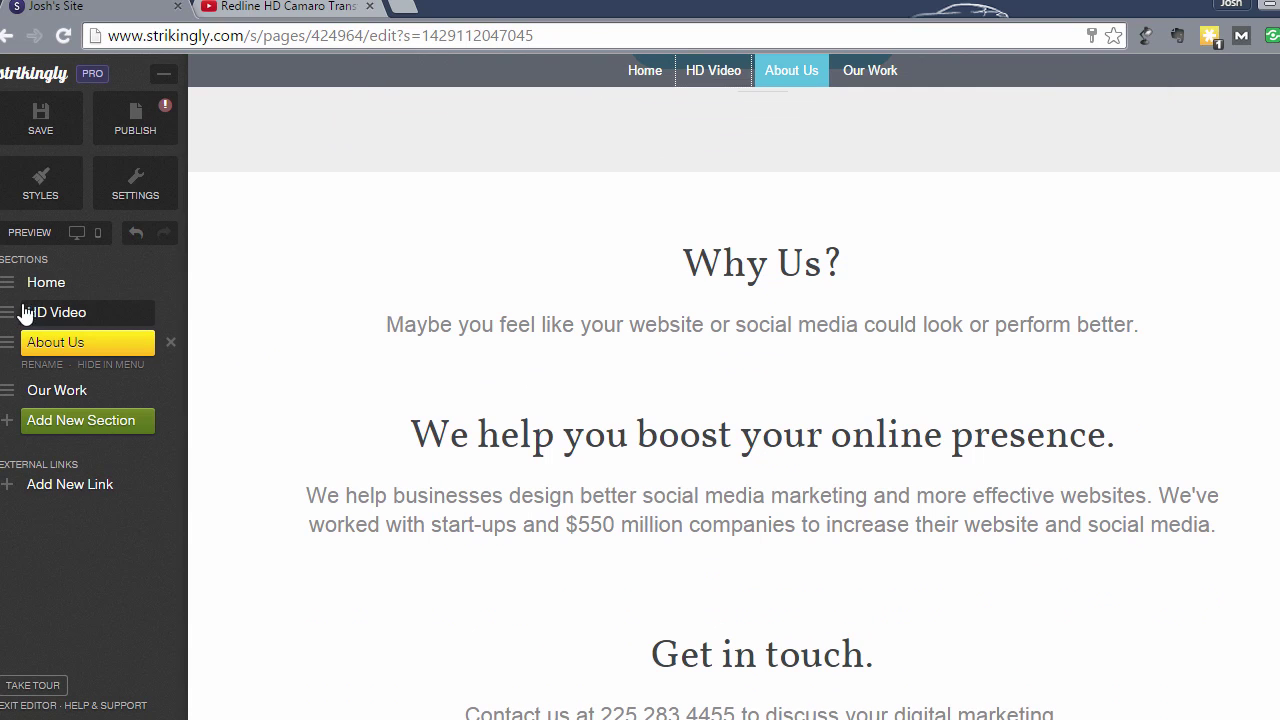
pyautogui.moveTo(5, 348); pyautogui.dragTo(7, 356)
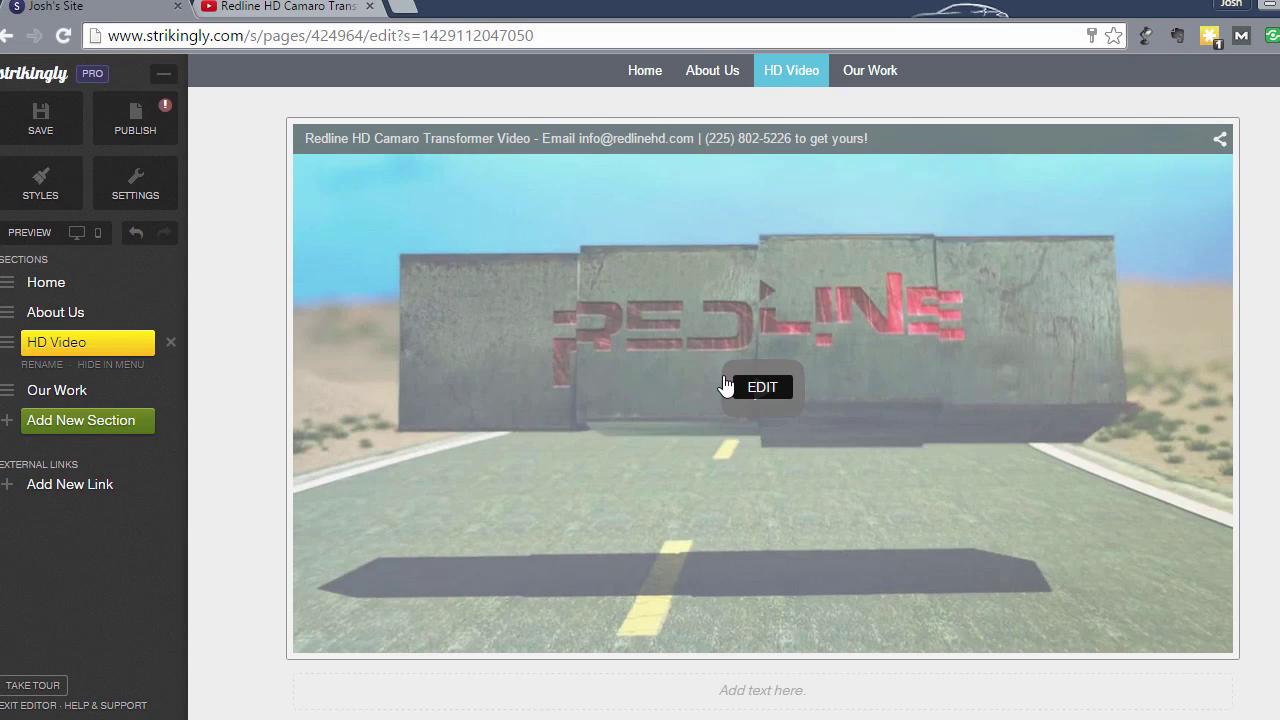
# Step: Review the reordered page, checking the HD Video section's placement and START button between the About Us text and the Our Work gallery
pyautogui.scroll(5, 725, 385)
pyautogui.scroll(3, 723, 375)
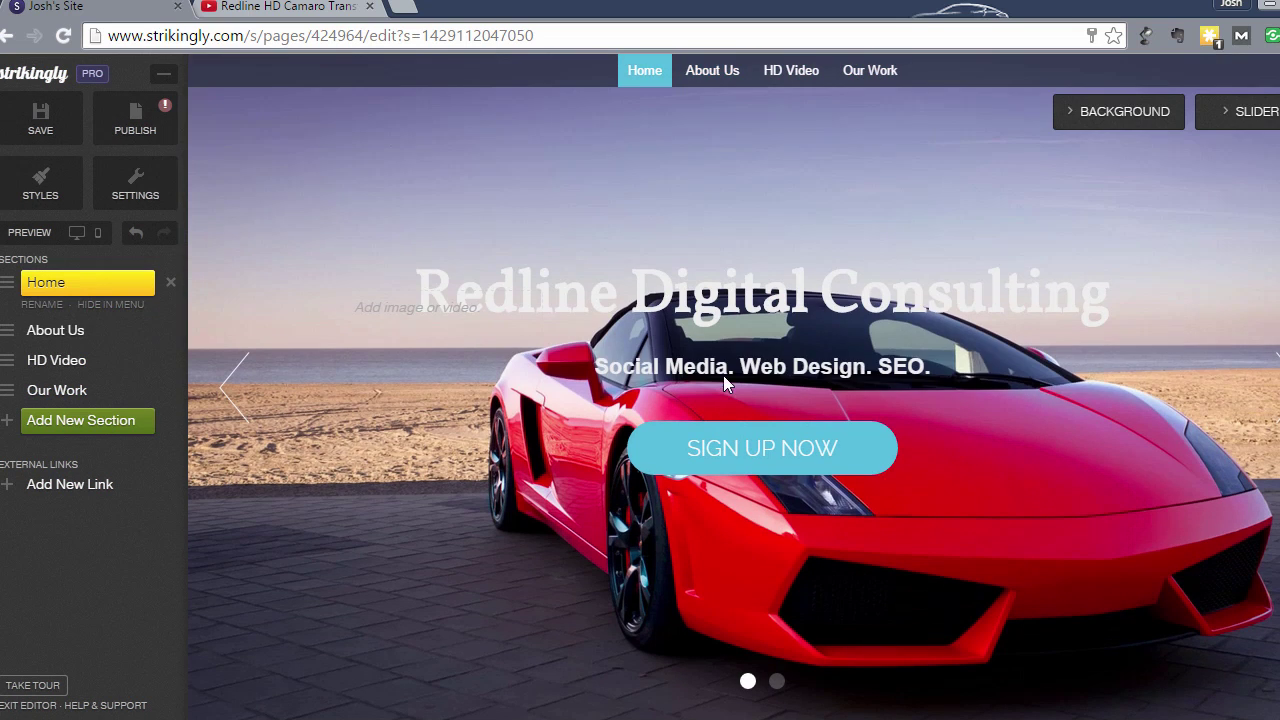
pyautogui.scroll(-2, 680, 367)
pyautogui.scroll(-4, 680, 367)
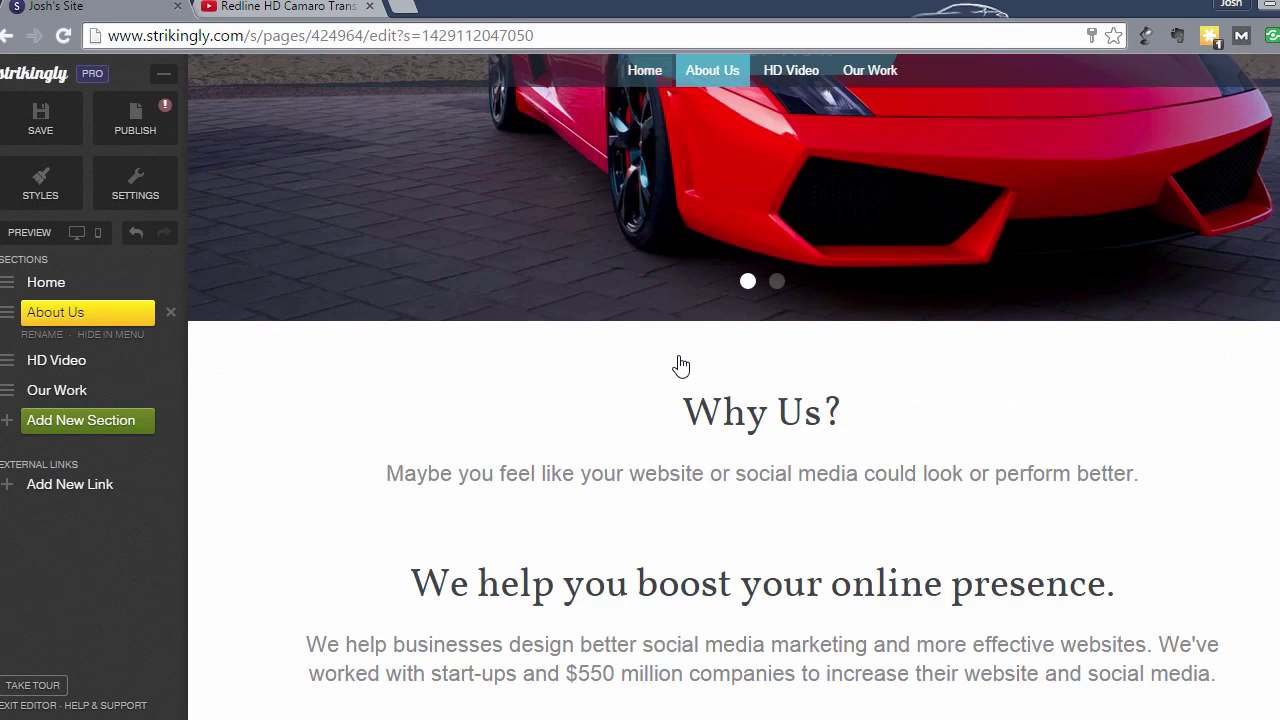
pyautogui.scroll(-8, 678, 363)
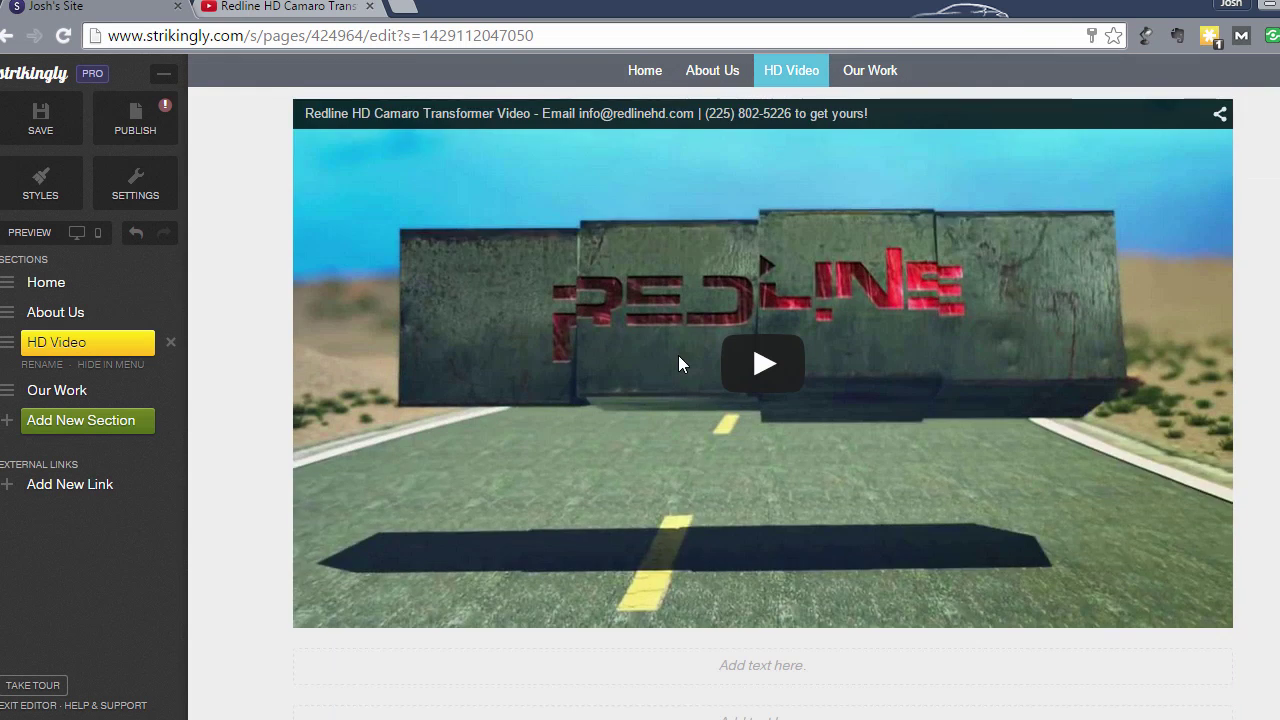
pyautogui.moveTo(678, 356)
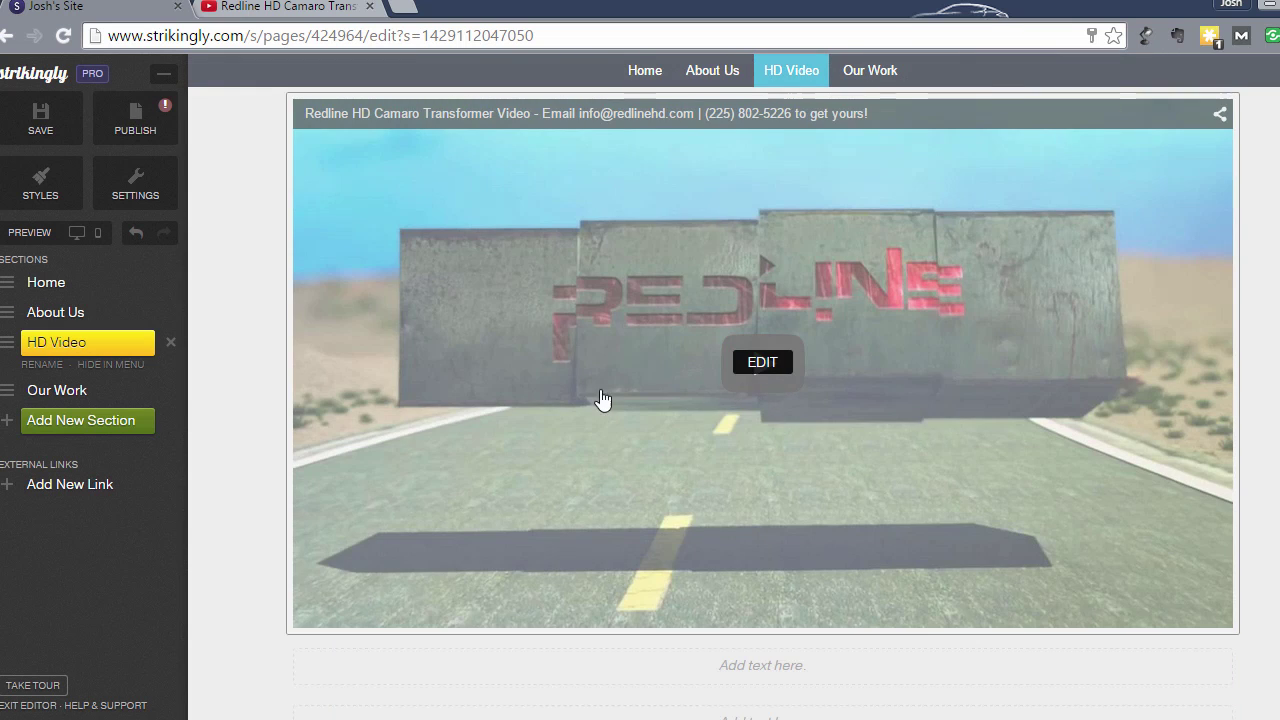
pyautogui.scroll(-2, 595, 399)
pyautogui.scroll(3, 591, 399)
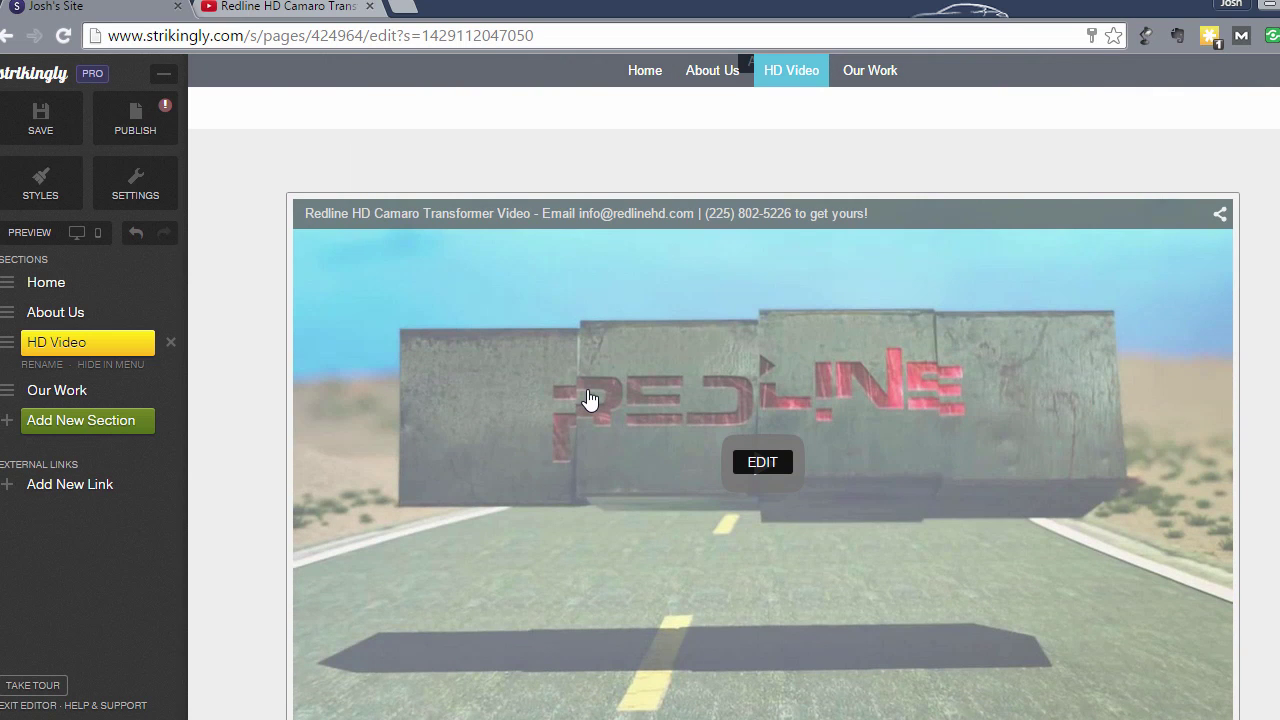
pyautogui.scroll(-9, 589, 399)
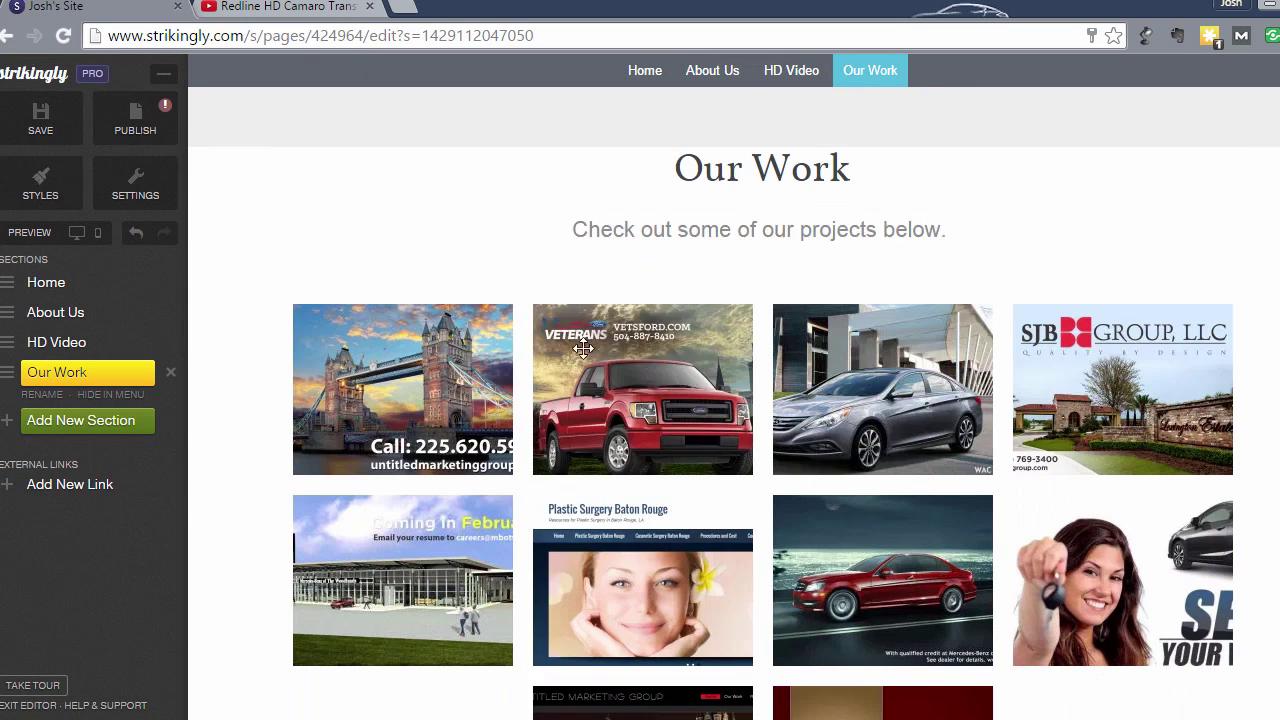
pyautogui.scroll(2, 583, 347)
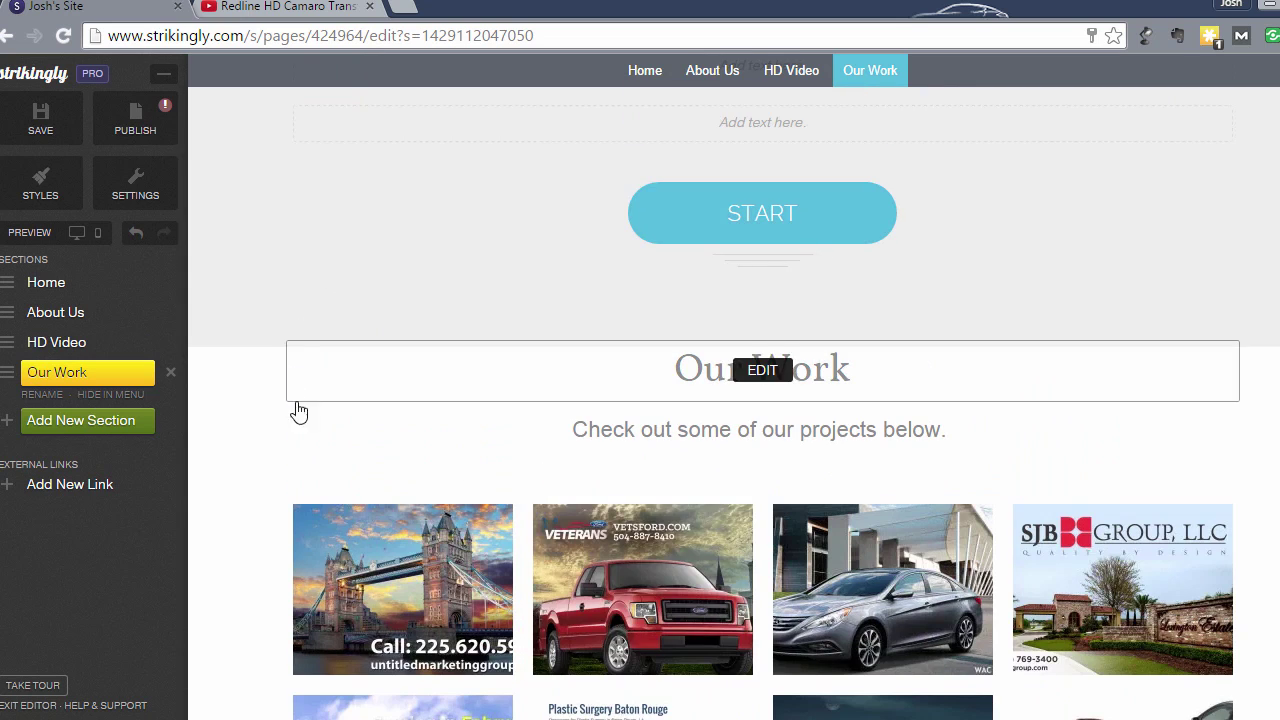
pyautogui.scroll(-5, 223, 540)
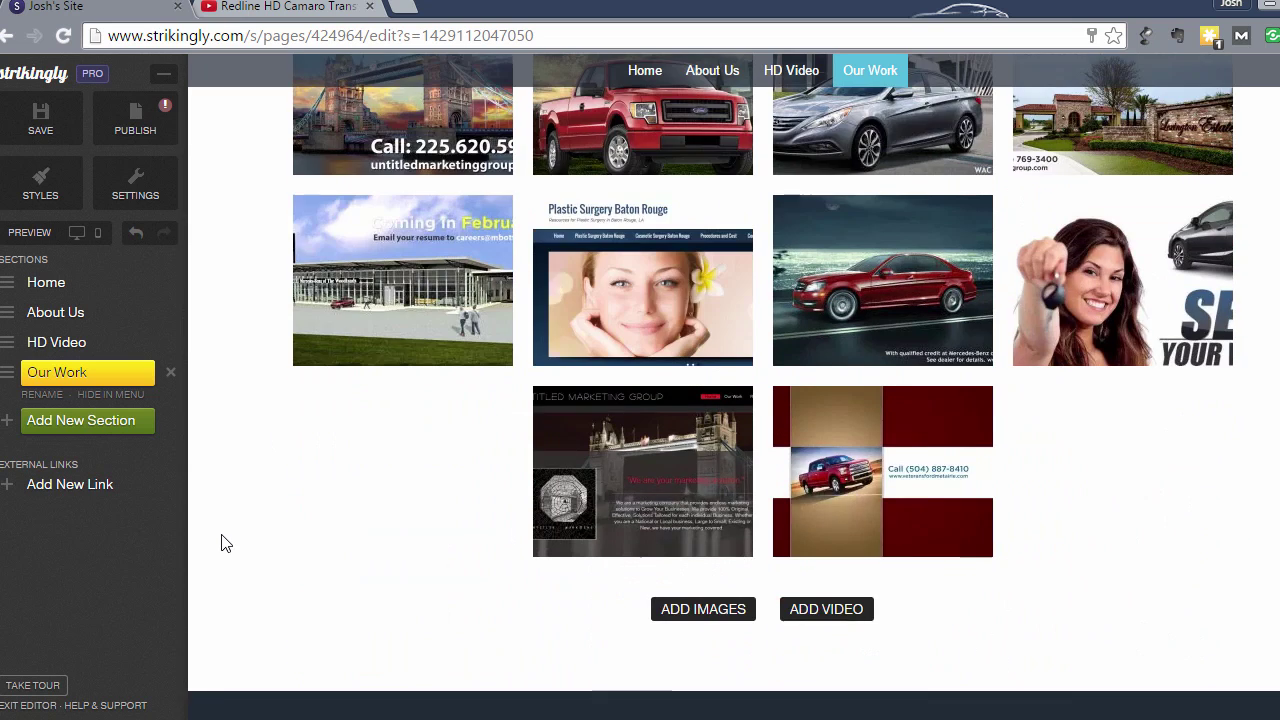
pyautogui.scroll(9, 368, 430)
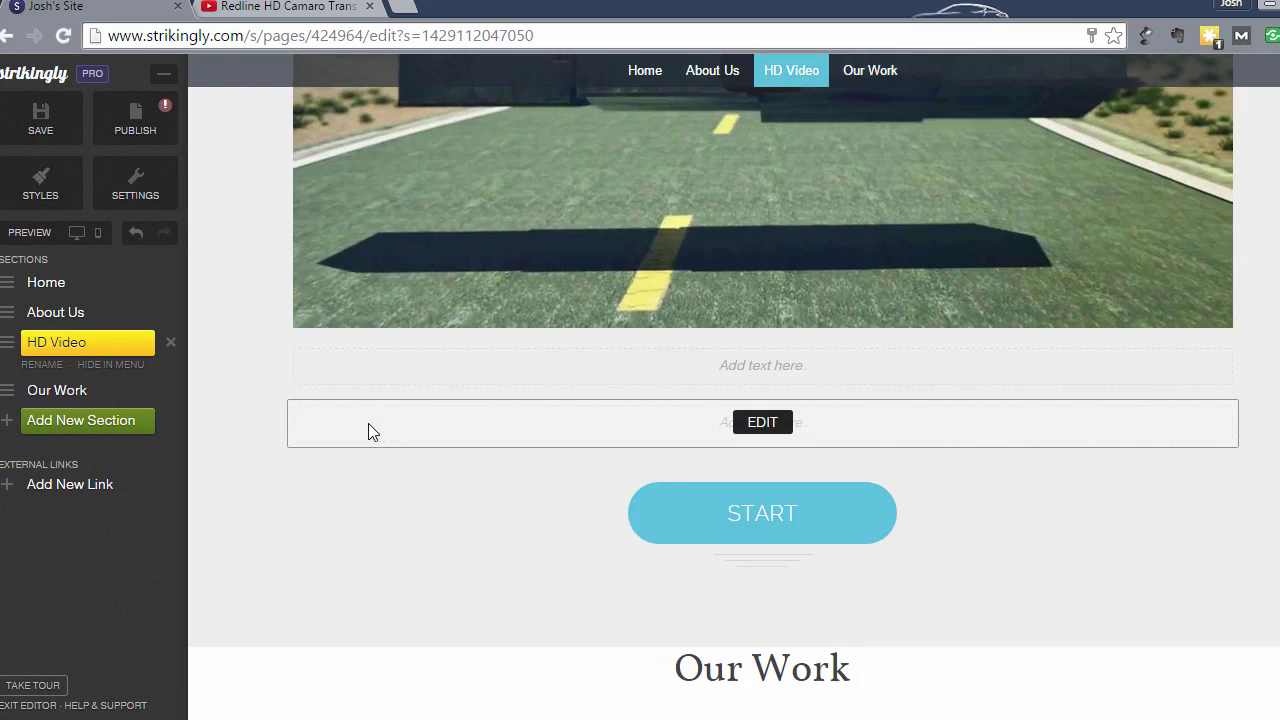
pyautogui.moveTo(790, 551)
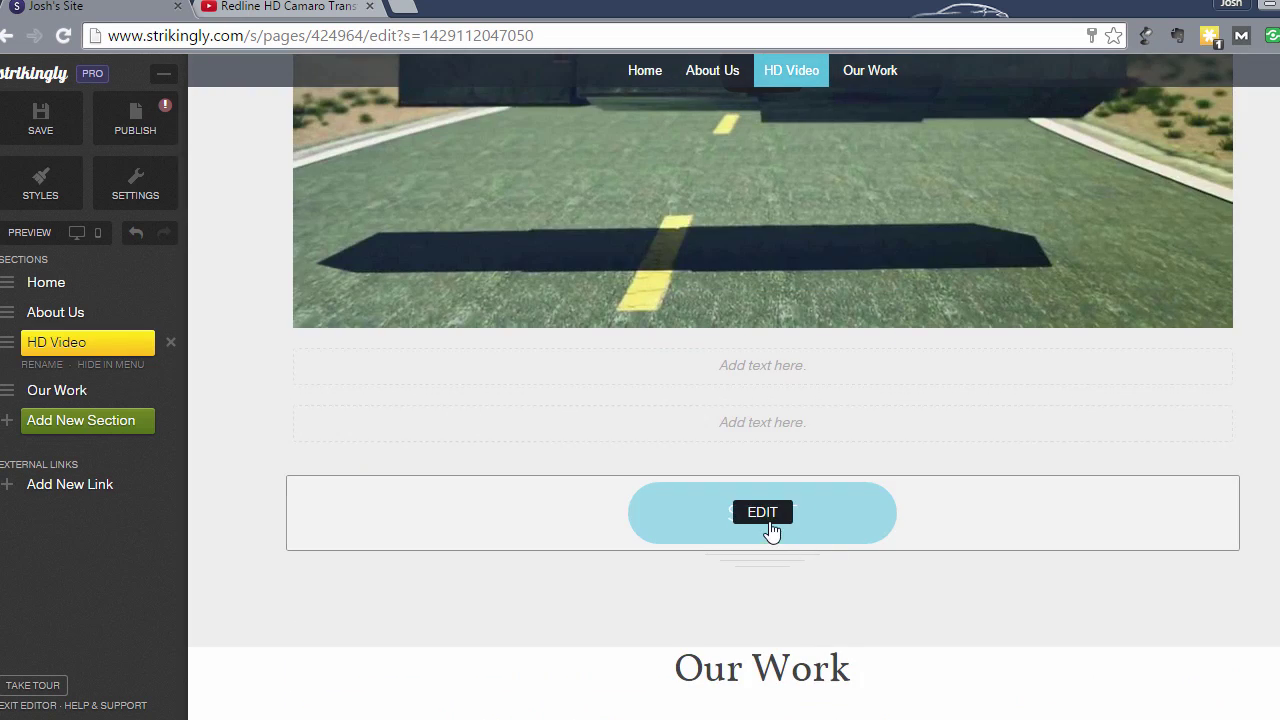
pyautogui.scroll(-3, 755, 520)
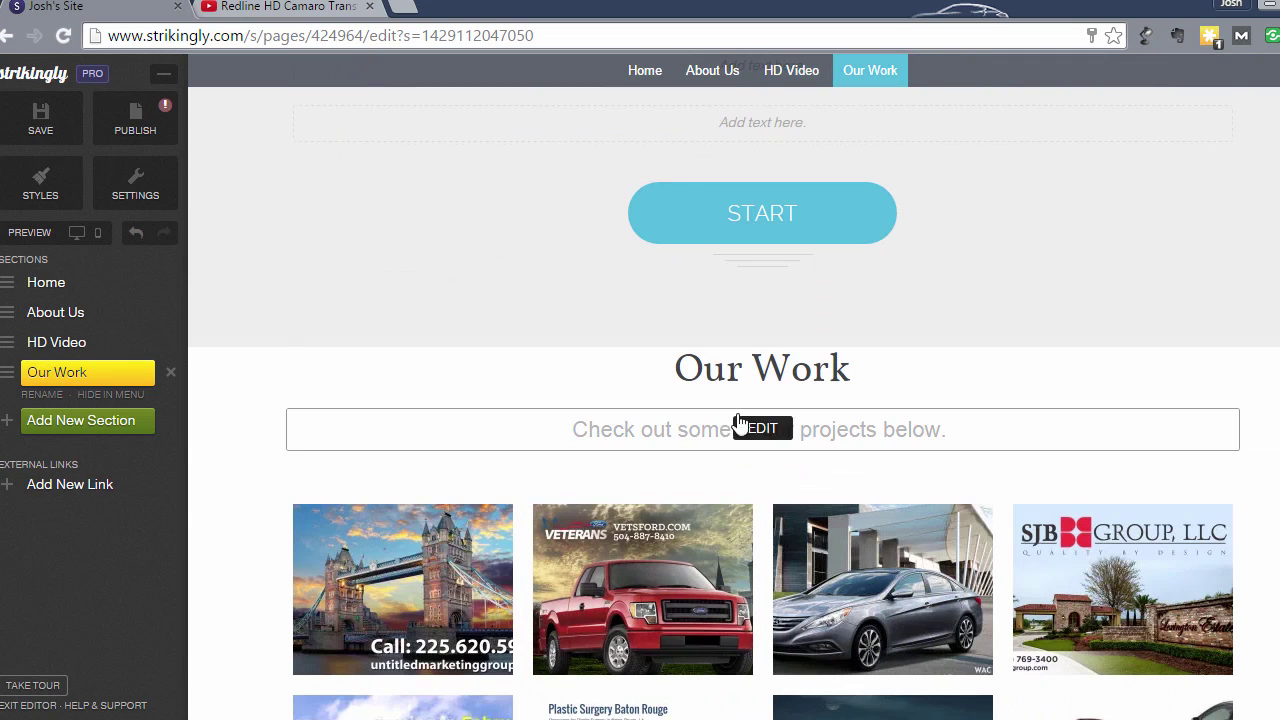
pyautogui.scroll(4, 705, 418)
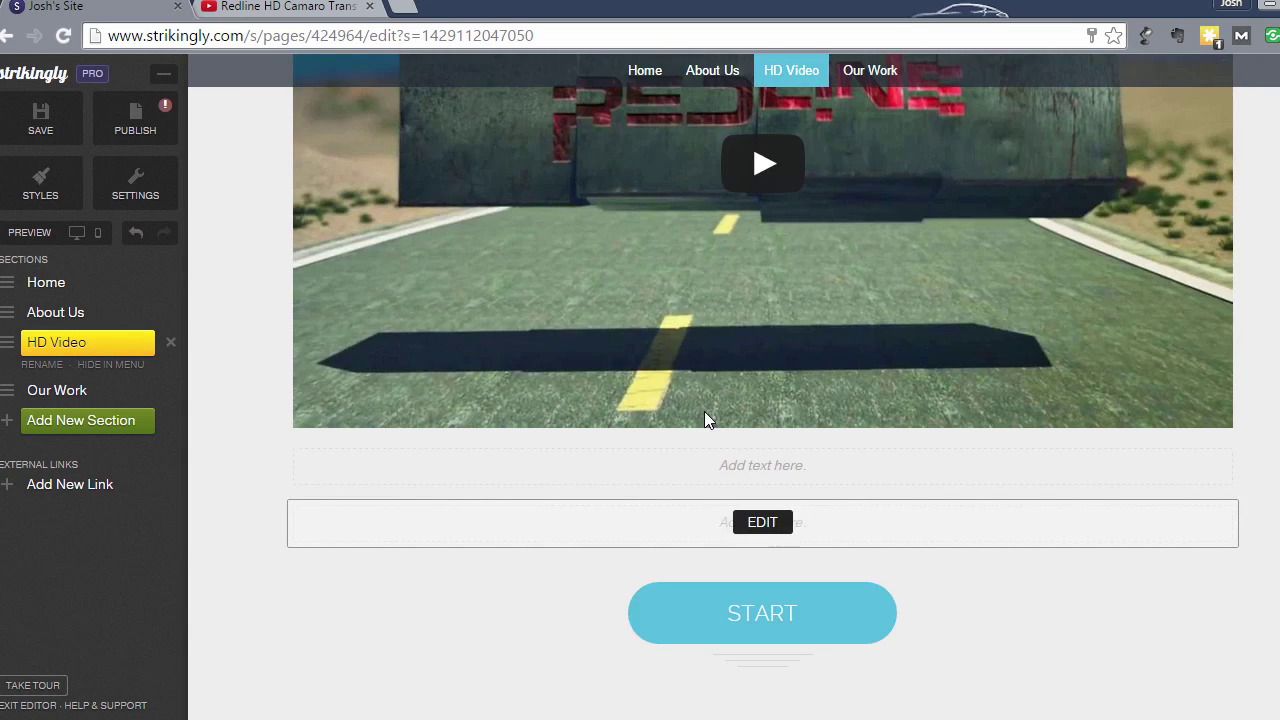
# Step: Open the settings of the START button in the HD Video section and check how to link to a page section
pyautogui.scroll(1, 705, 418)
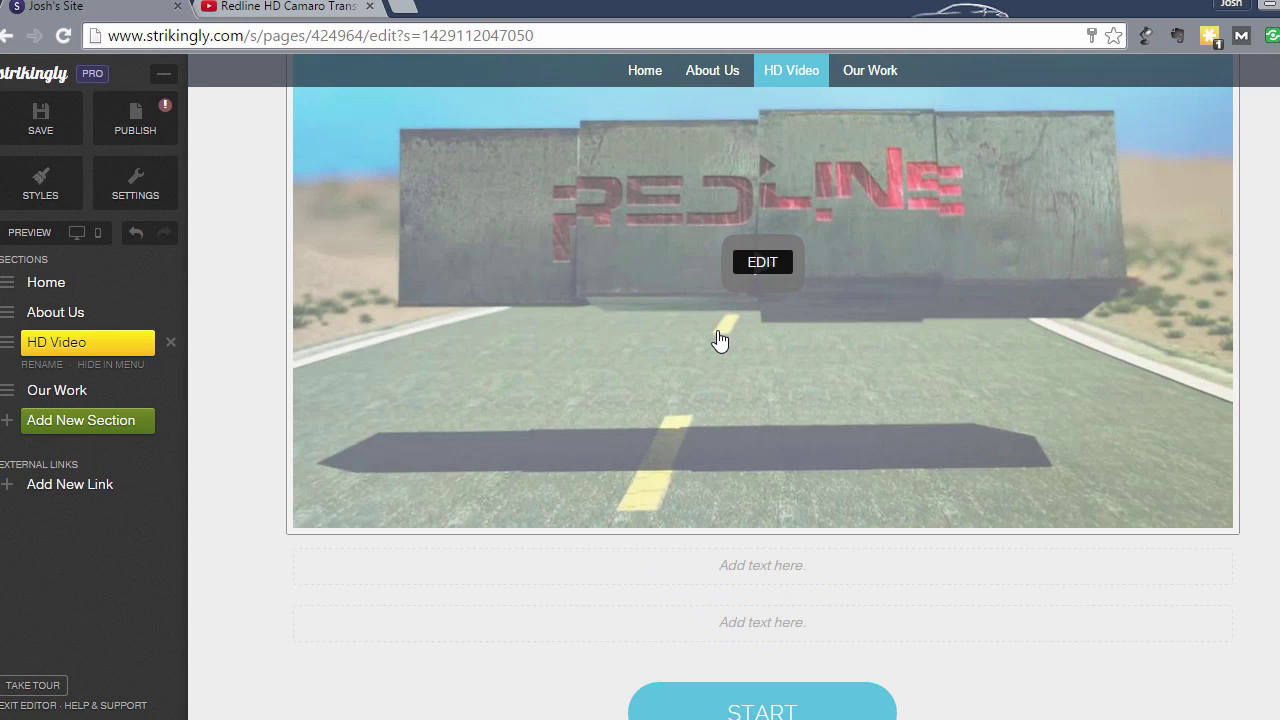
pyautogui.scroll(-3, 719, 341)
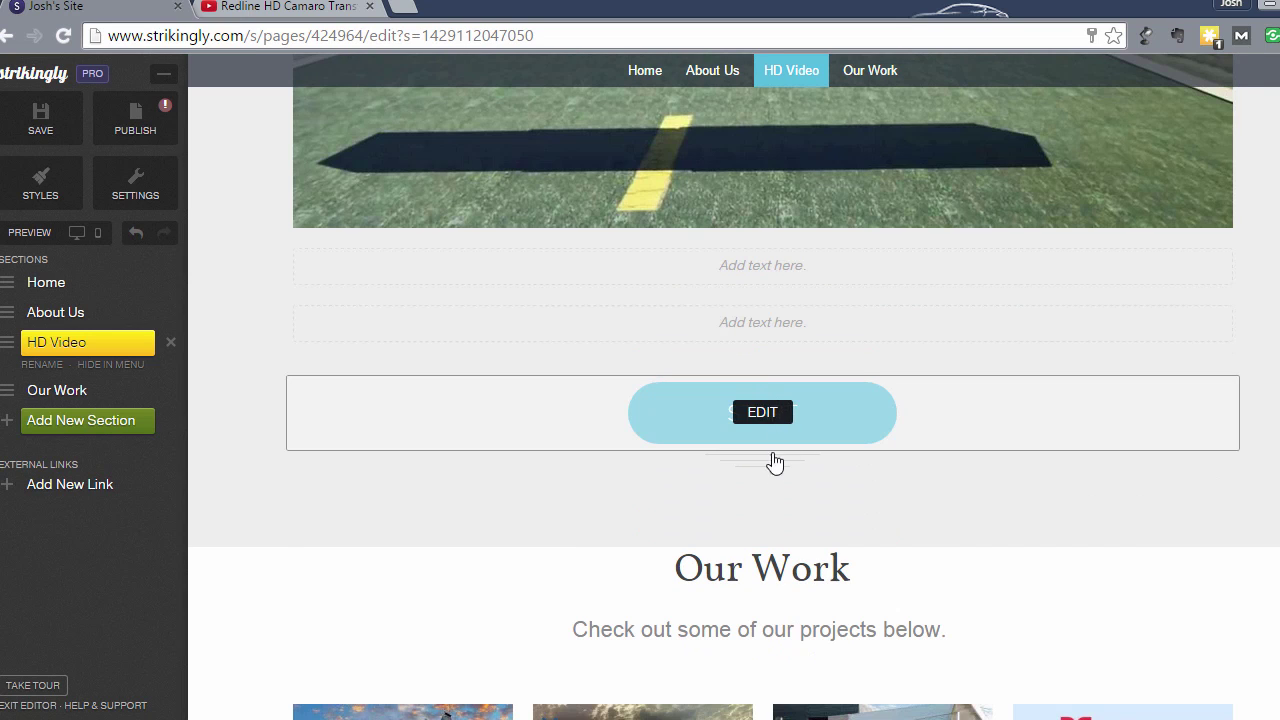
pyautogui.scroll(-1, 760, 575)
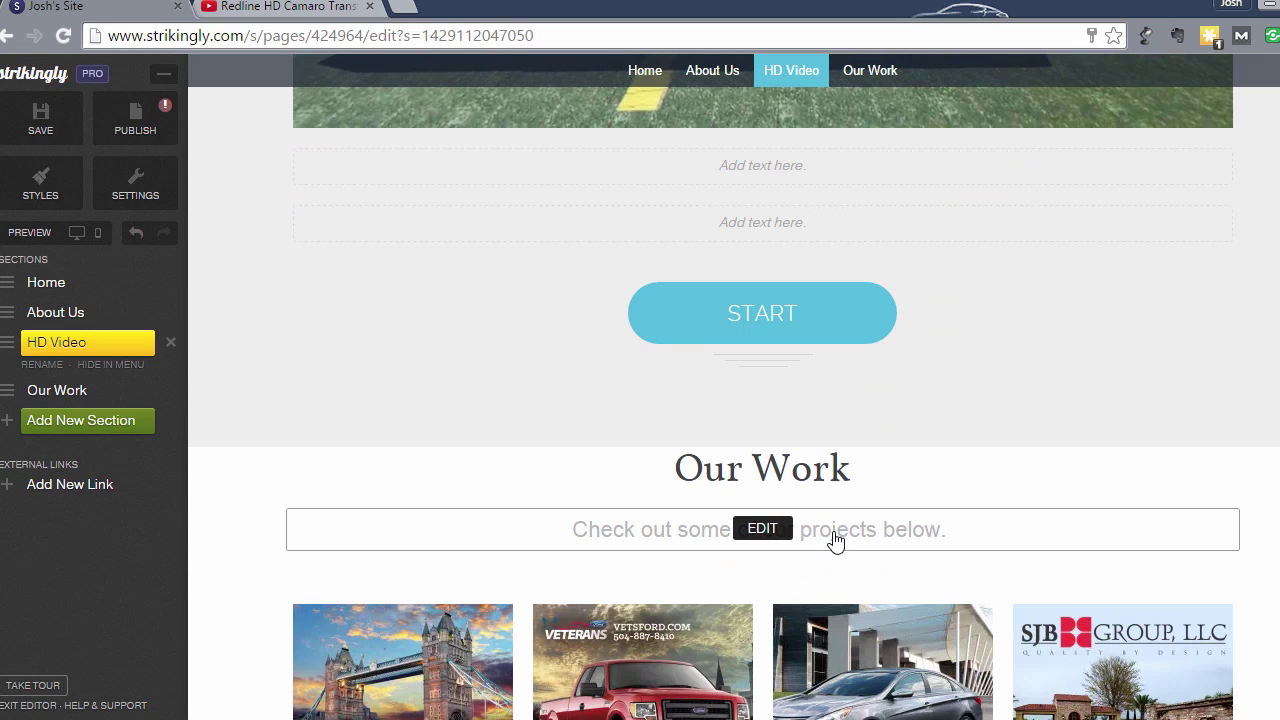
pyautogui.click(762, 314)
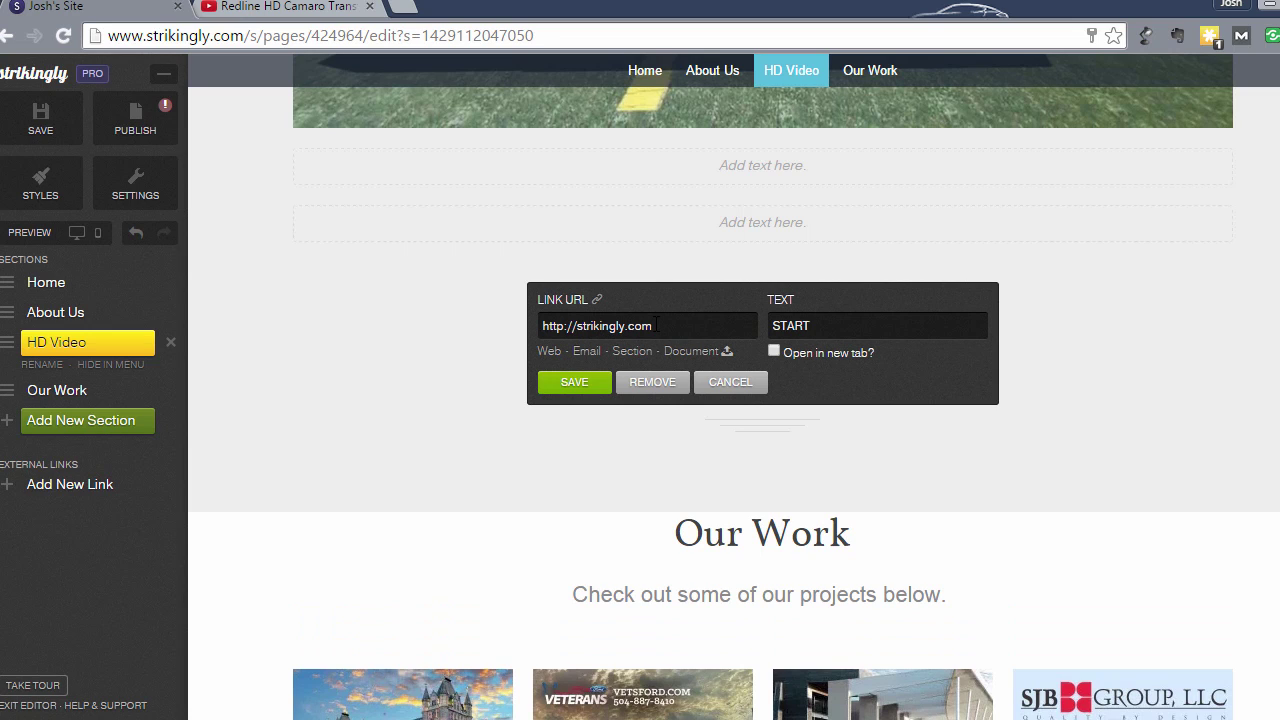
pyautogui.moveTo(630, 358)
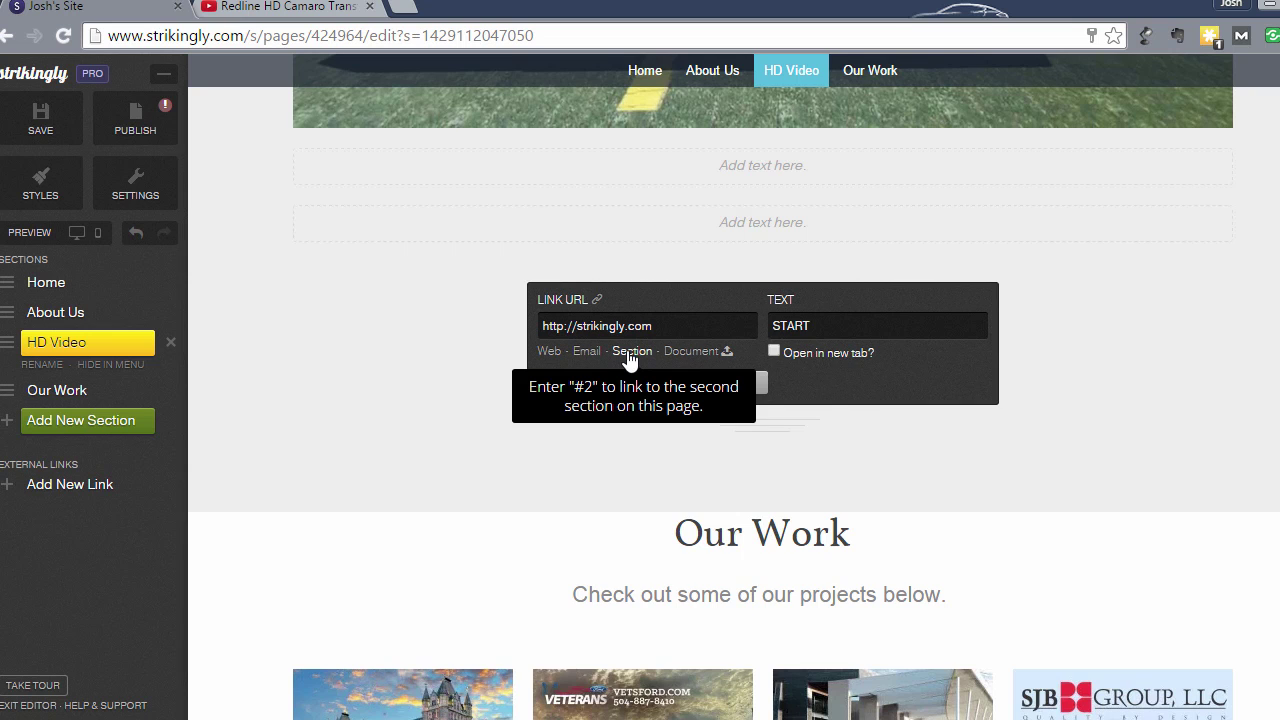
# Step: Check the section order down to Our Work, set the START button's link URL to #4 and save the button
pyautogui.scroll(15, 631, 360)
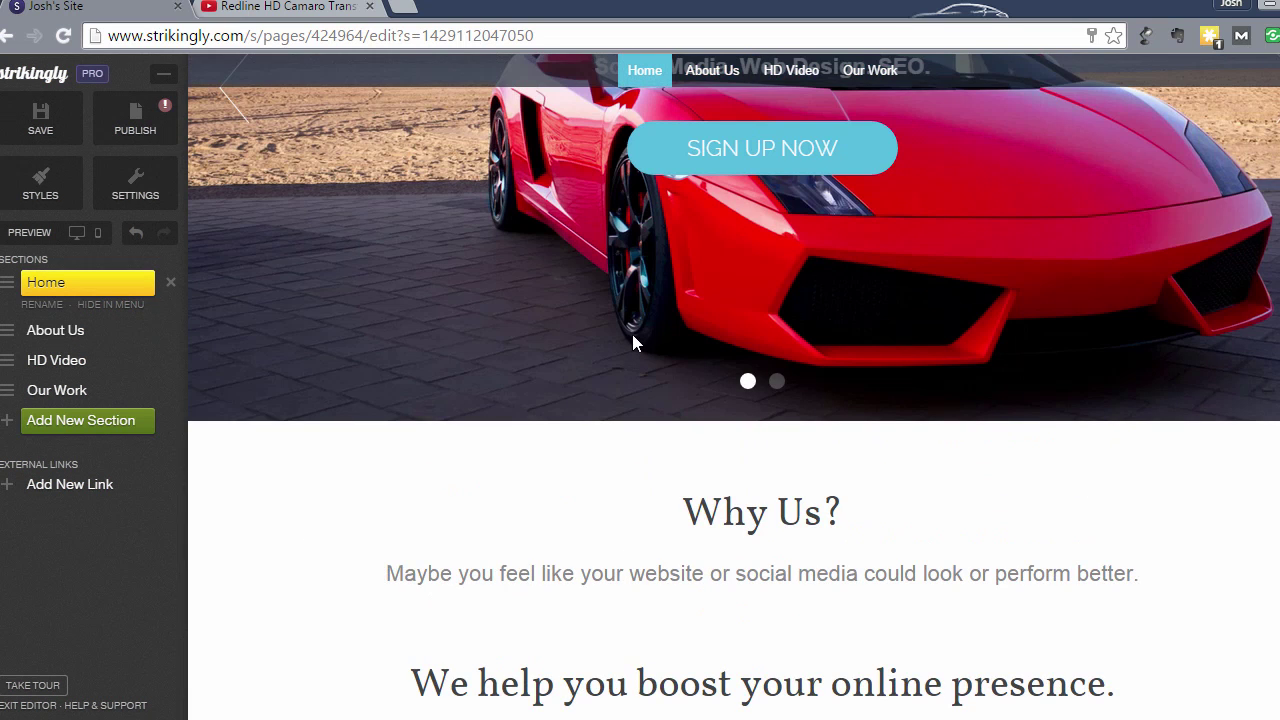
pyautogui.scroll(3, 632, 334)
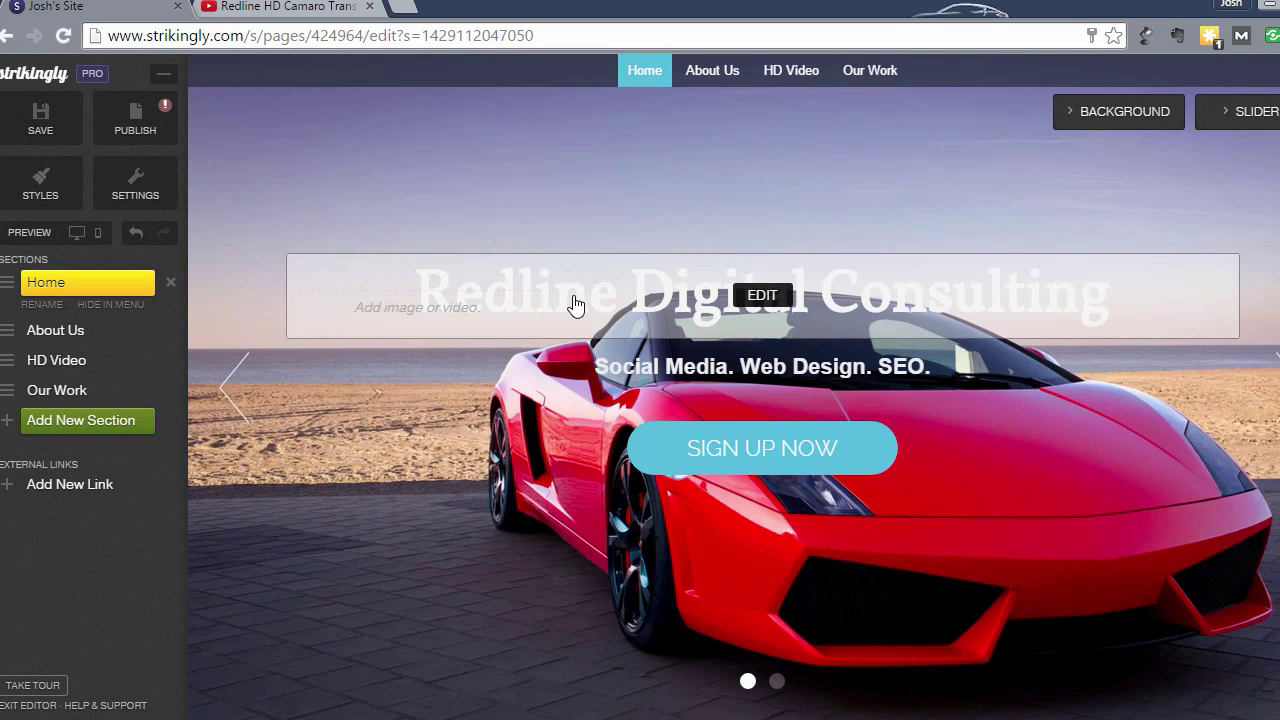
pyautogui.scroll(-5, 575, 305)
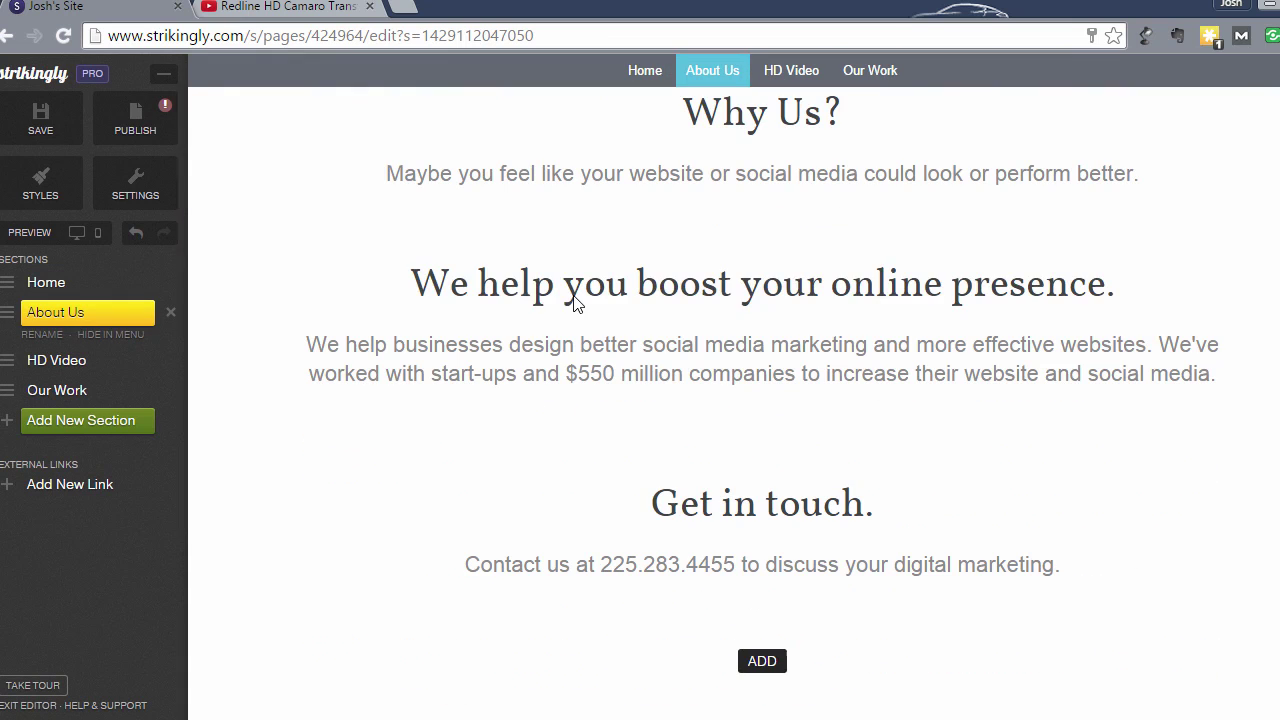
pyautogui.scroll(-5, 575, 296)
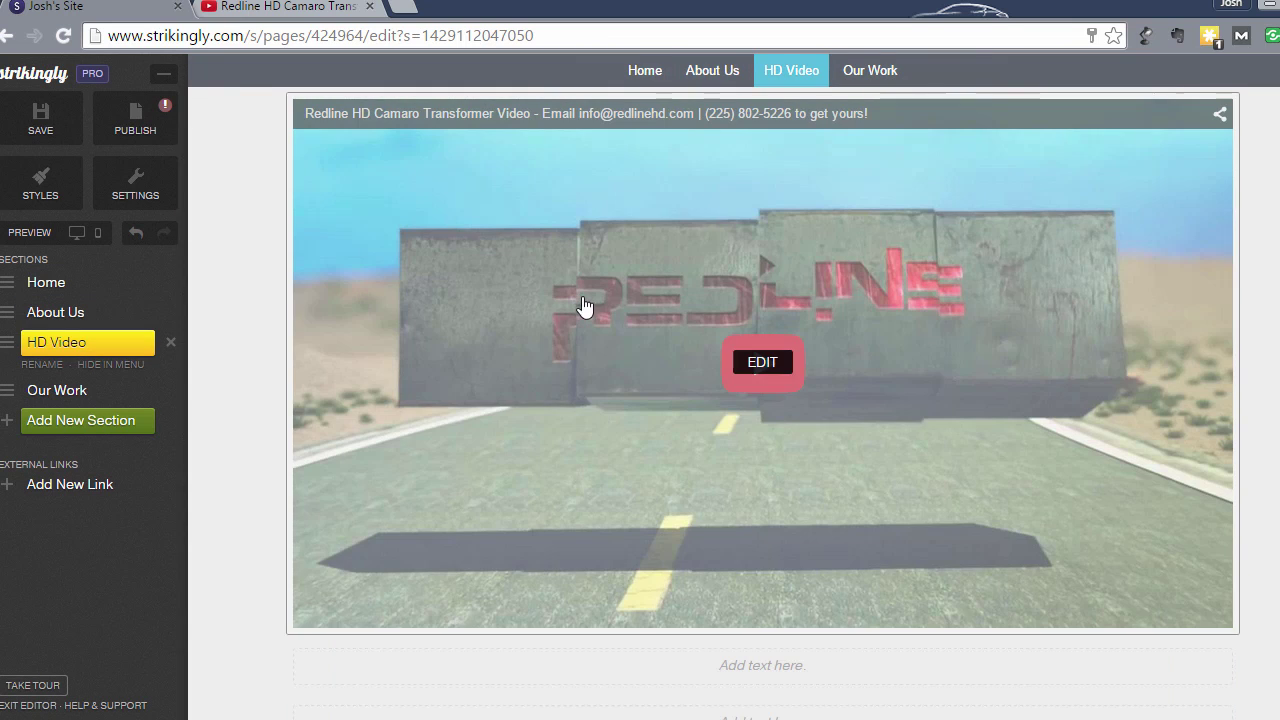
pyautogui.scroll(-5, 600, 360)
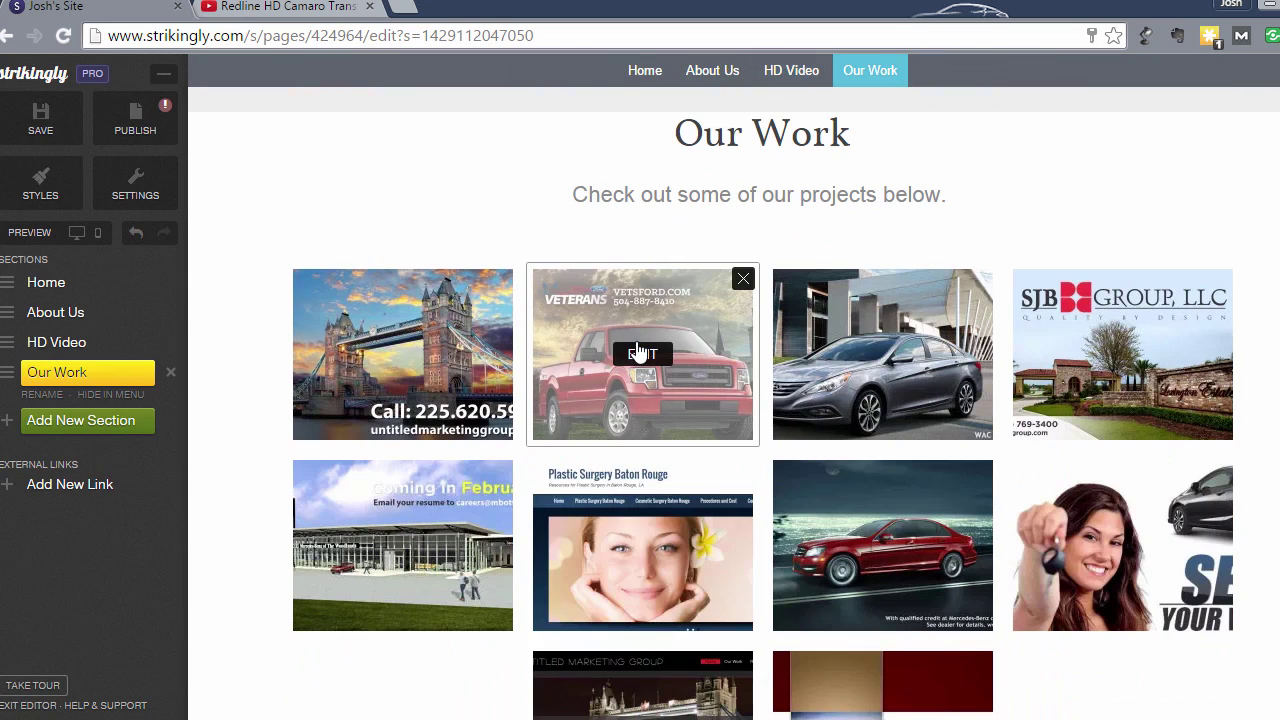
pyautogui.scroll(-2, 640, 350)
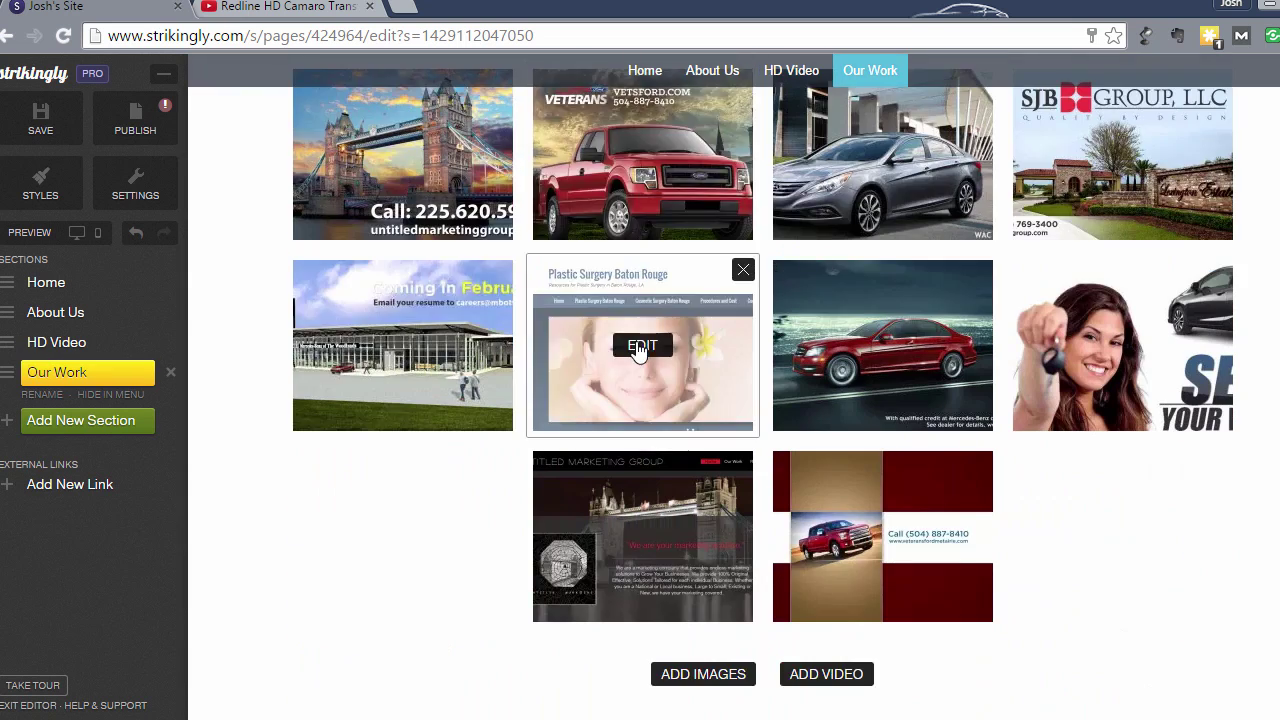
pyautogui.scroll(6, 645, 346)
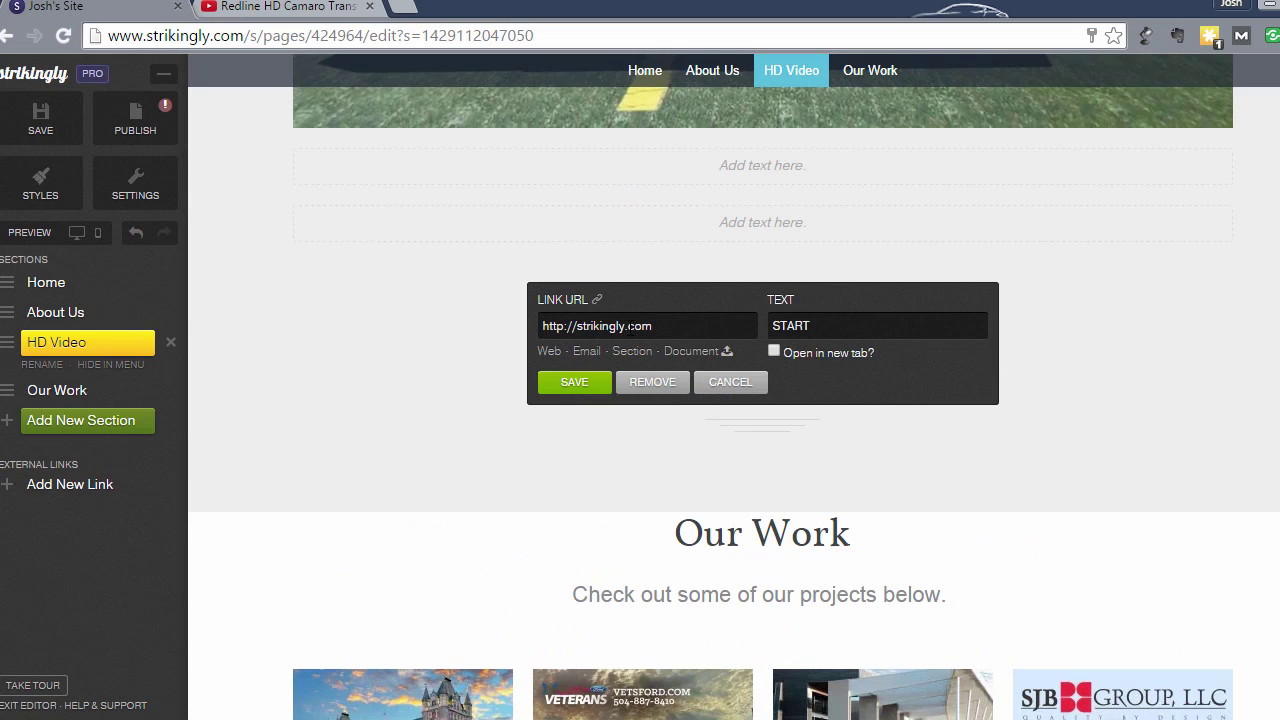
pyautogui.tripleClick(629, 326)
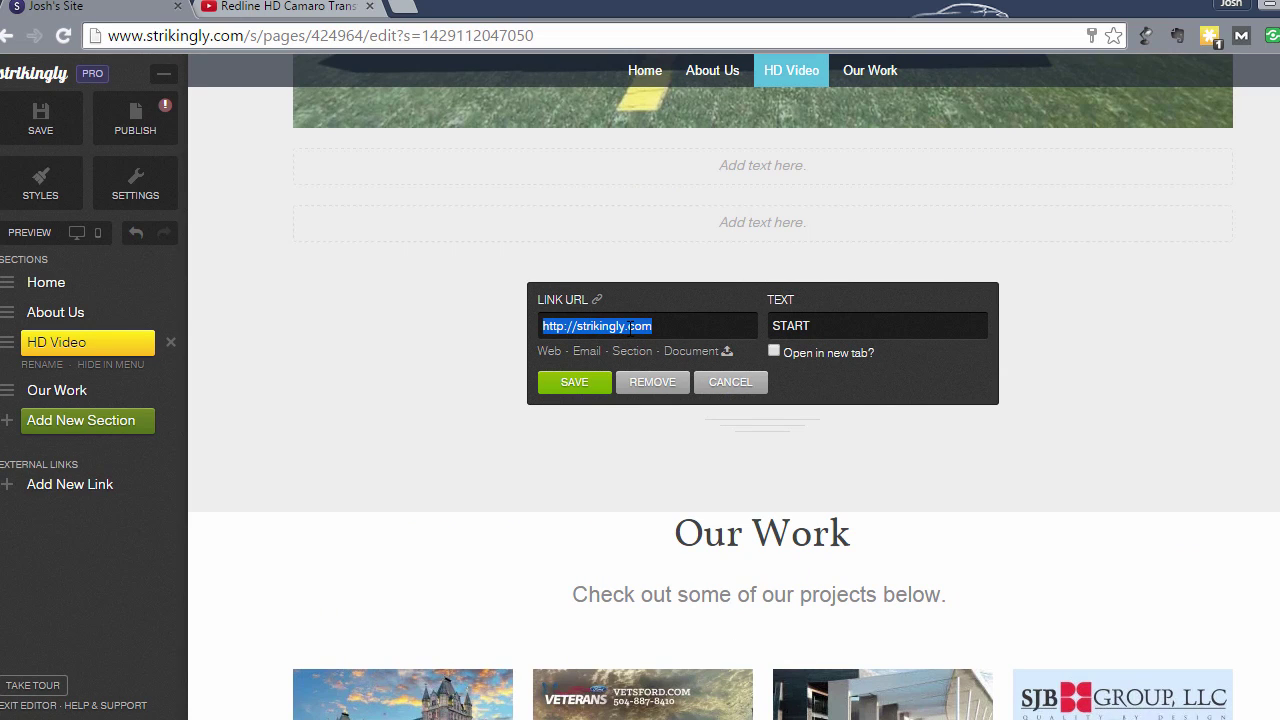
pyautogui.write('#4')
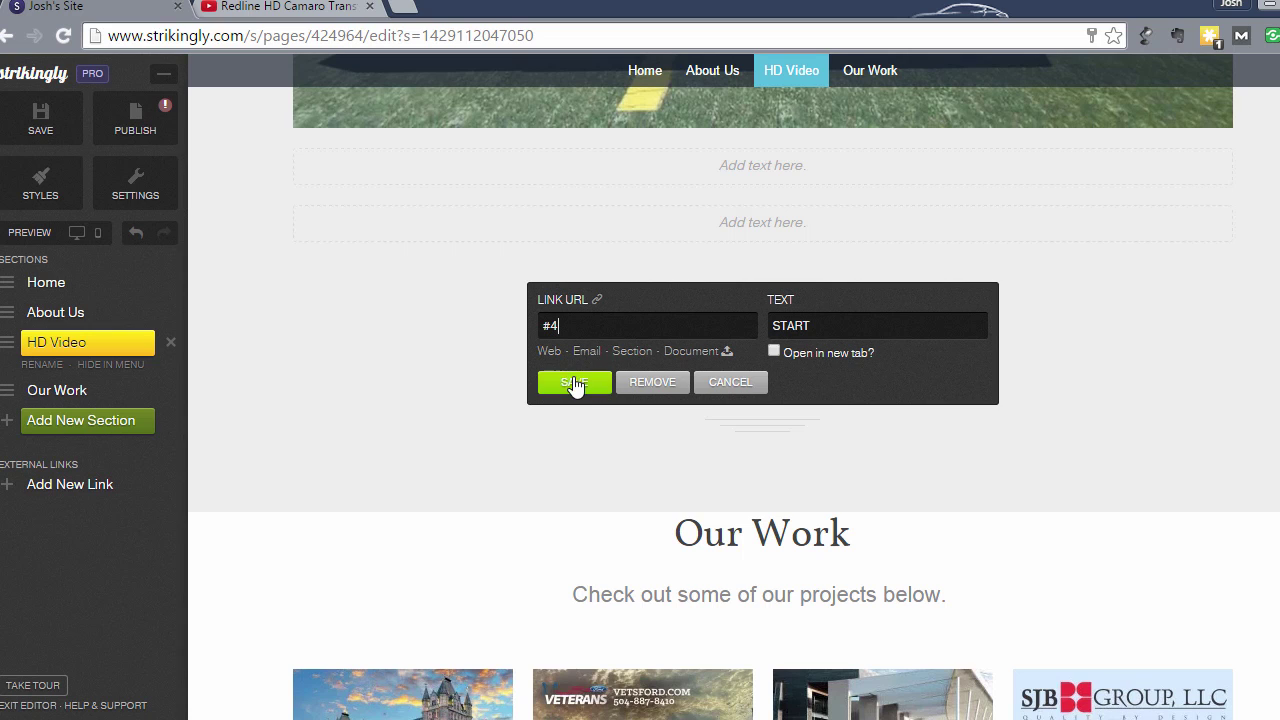
pyautogui.click(574, 383)
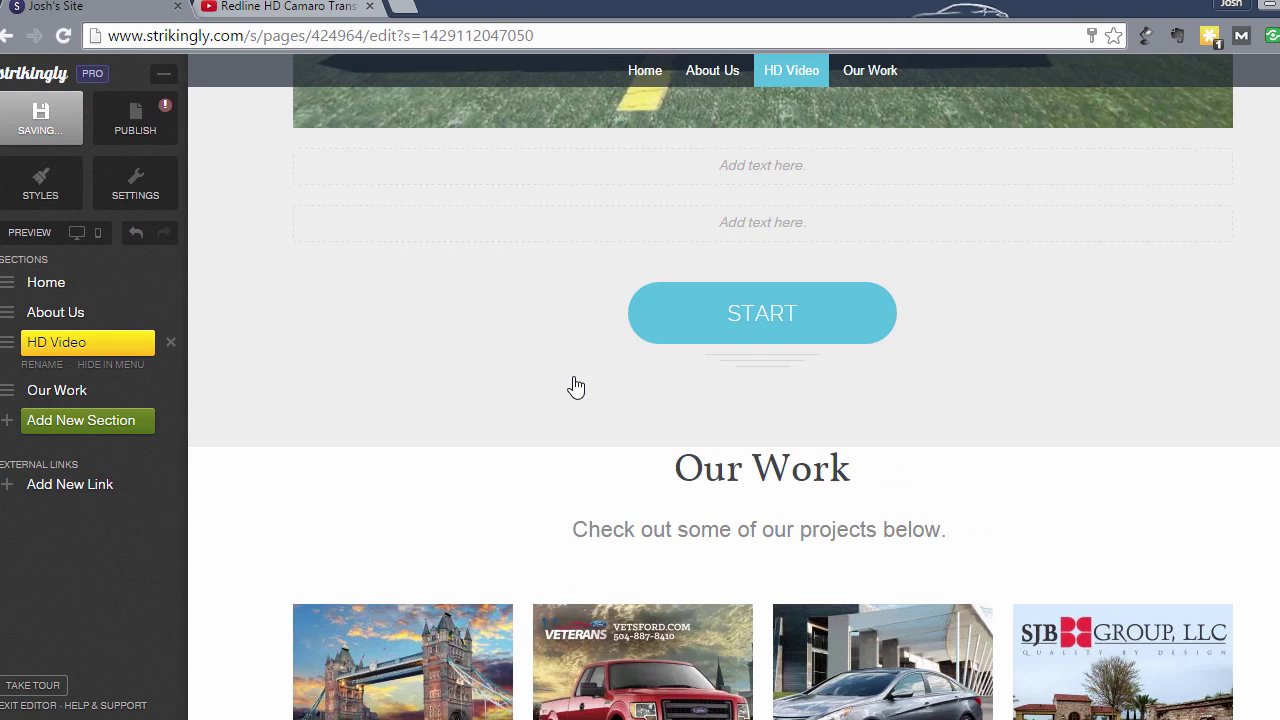
# Step: Change the START button's text to See Our Work, save the button and the whole site, and keep editing
pyautogui.click(763, 324)
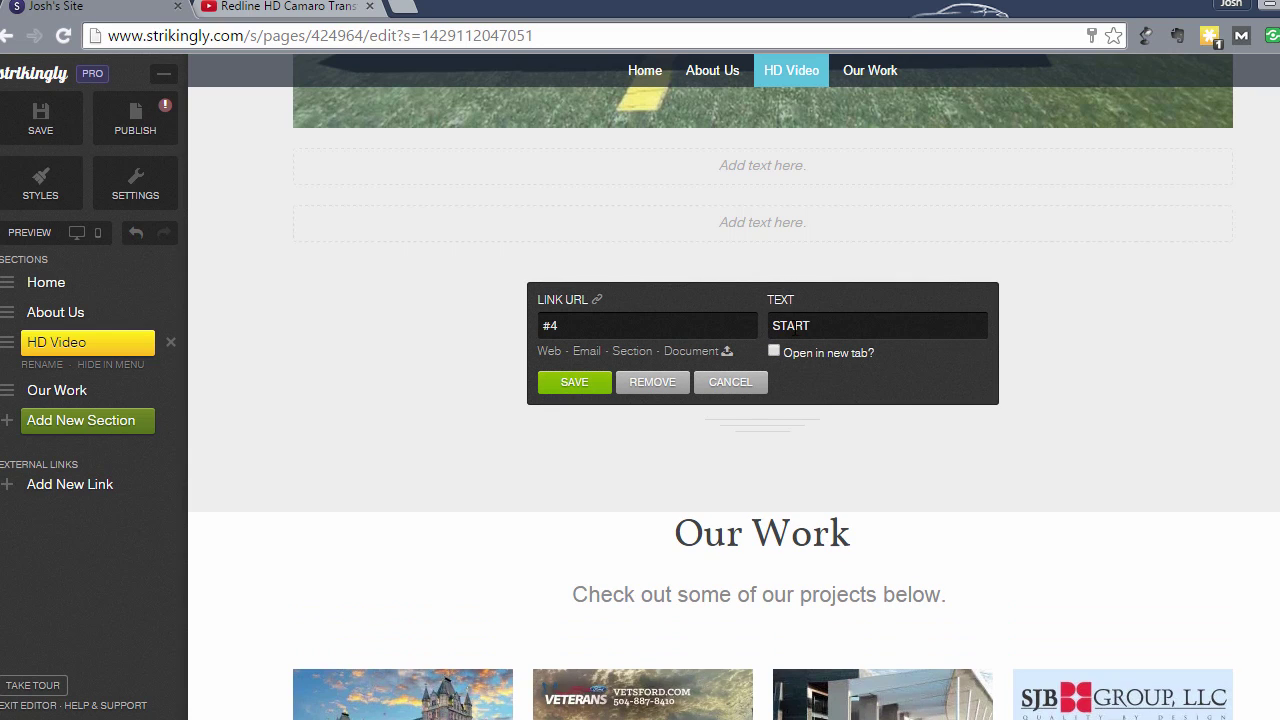
pyautogui.doubleClick(795, 326)
pyautogui.write('O')
pyautogui.press('BackSpace')
pyautogui.write('See Our Work')
pyautogui.click(572, 388)
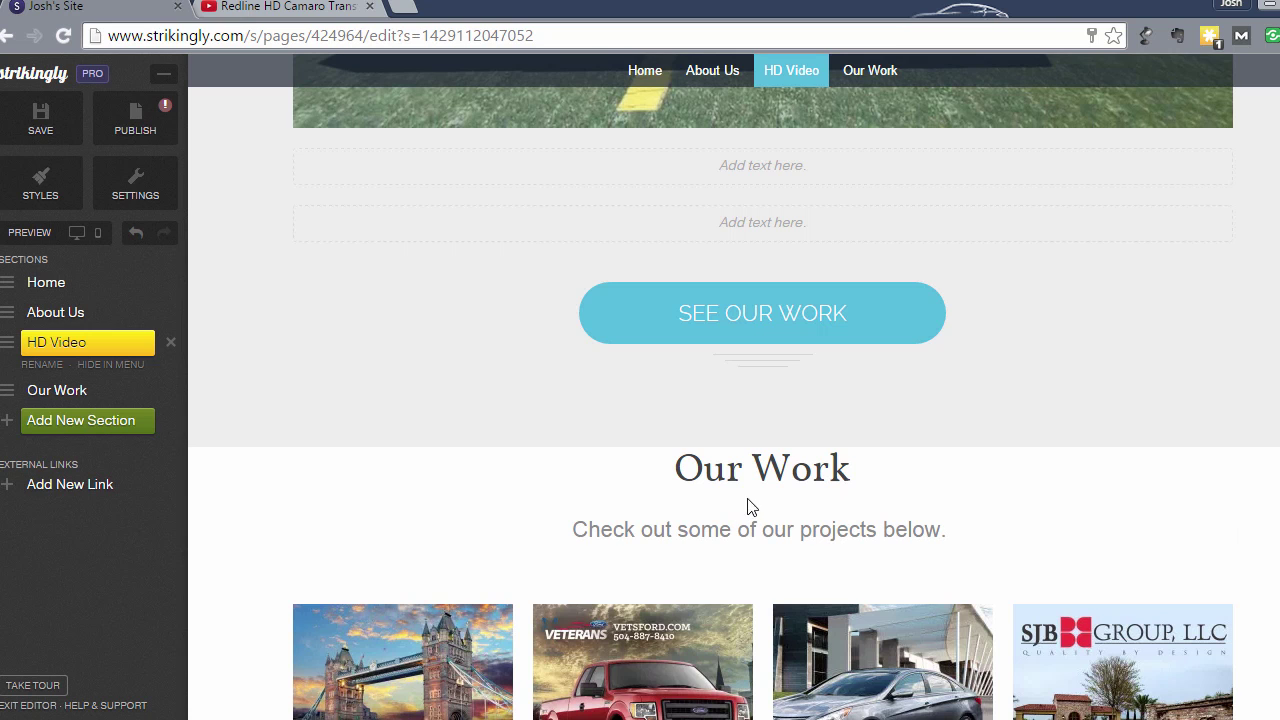
pyautogui.click(35, 130)
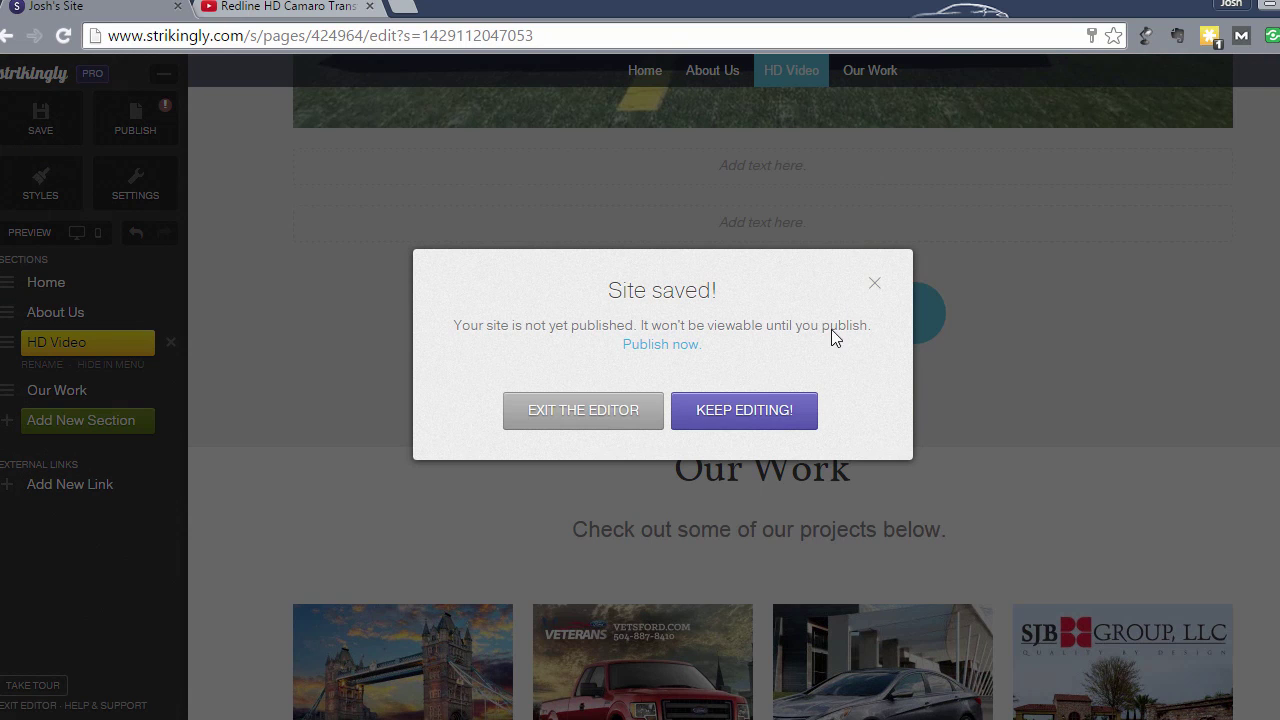
pyautogui.click(743, 425)
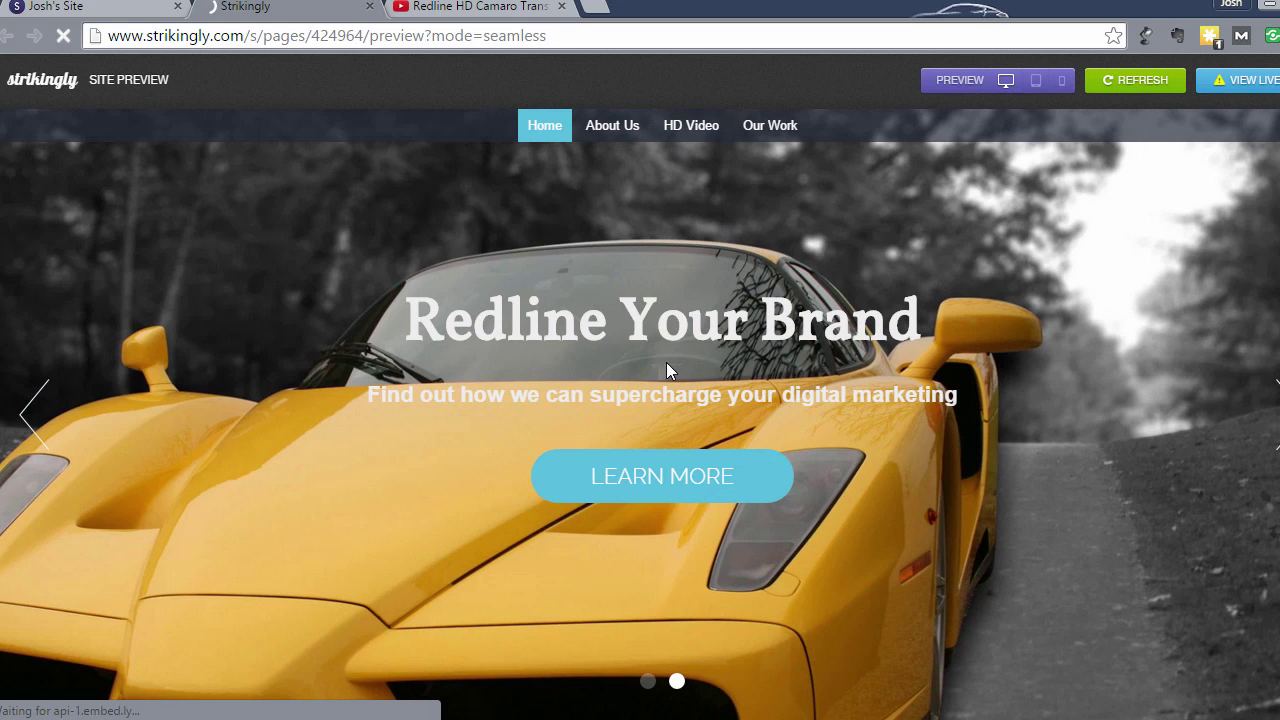
# Step: Open the site preview, go to About Us and review the page down through the HD Video section
pyautogui.click(610, 143)
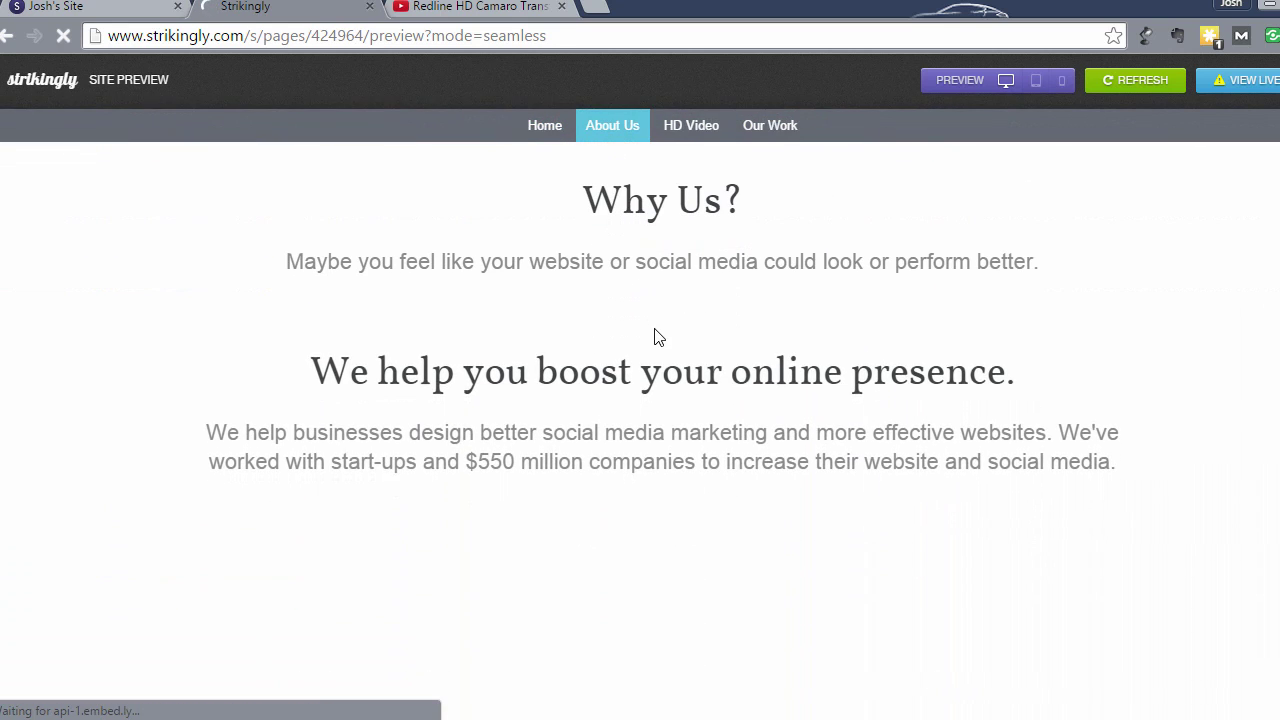
pyautogui.scroll(-1, 658, 336)
pyautogui.scroll(-1, 656, 330)
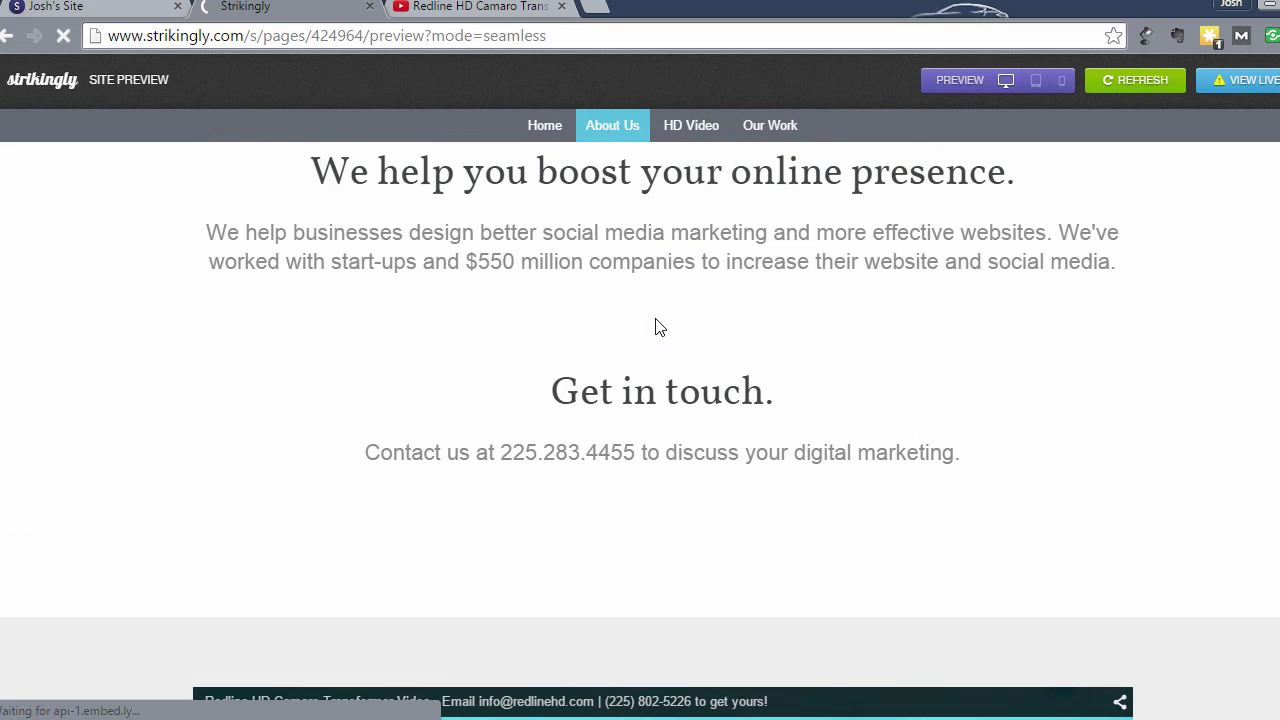
pyautogui.scroll(-5, 657, 328)
pyautogui.scroll(-2, 657, 328)
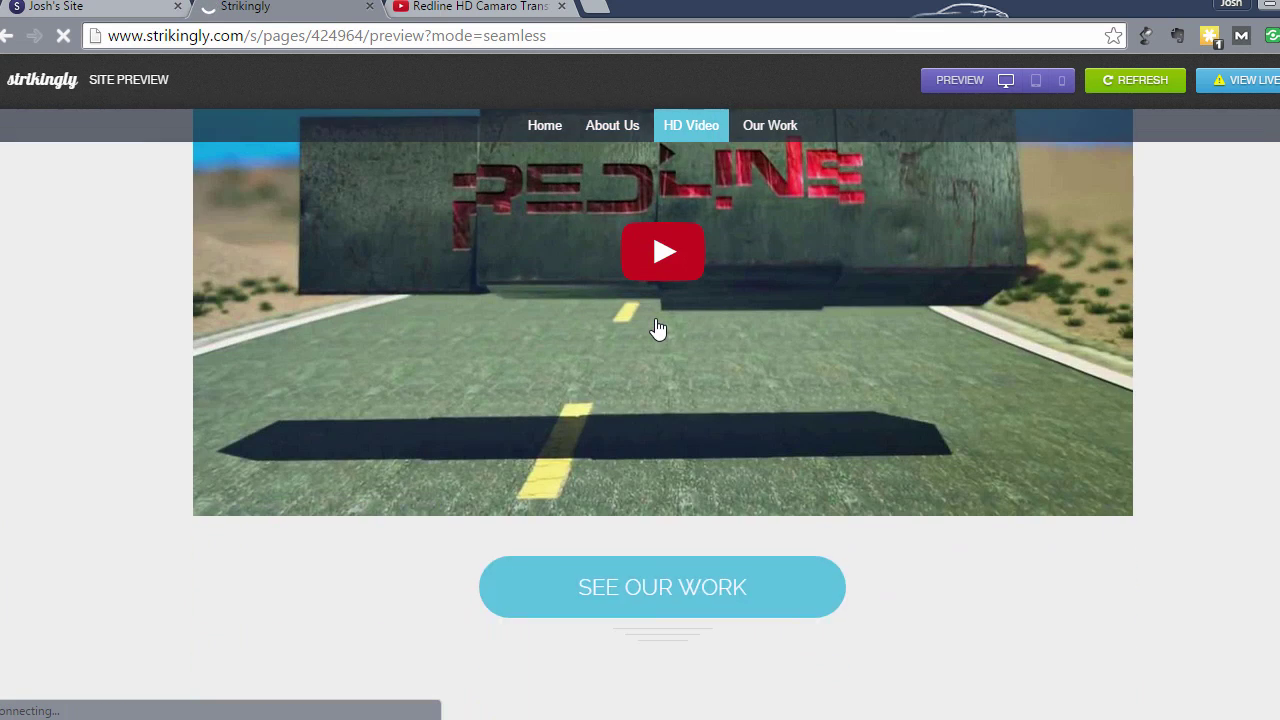
pyautogui.scroll(2, 658, 330)
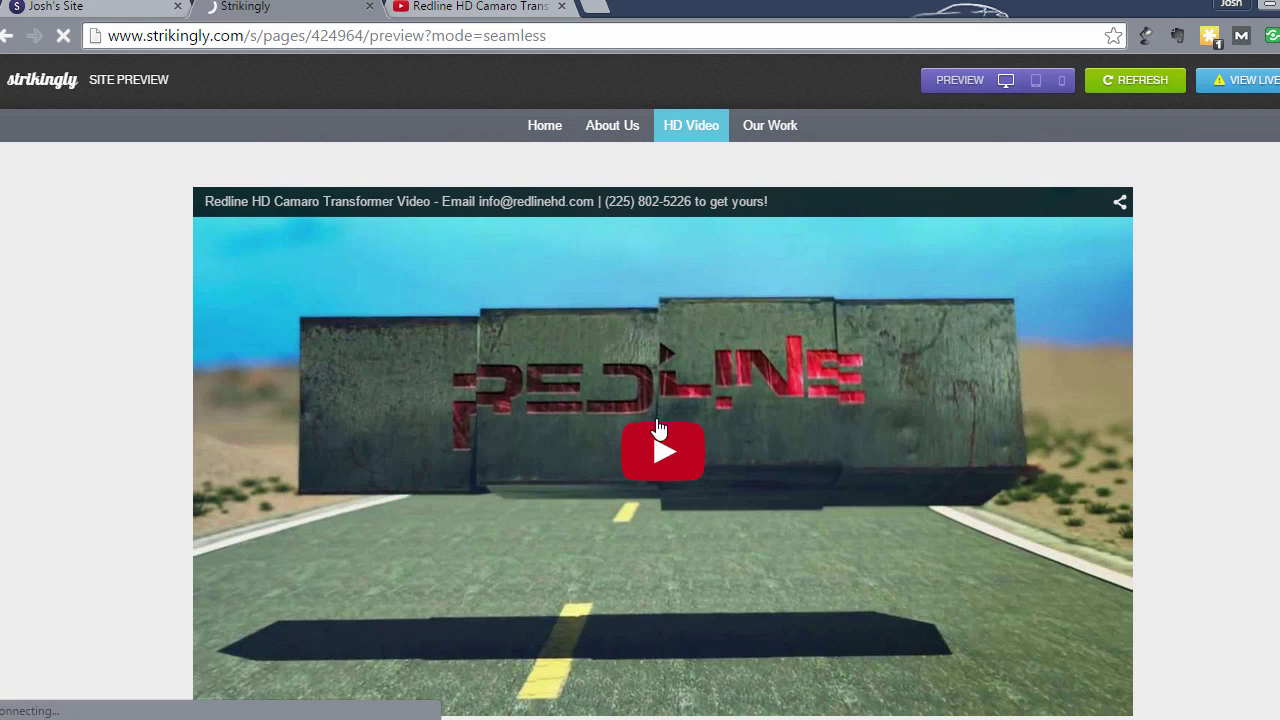
# Step: Play the embedded Redline video in the preview to test it, and pause it after a few seconds
pyautogui.click(655, 460)
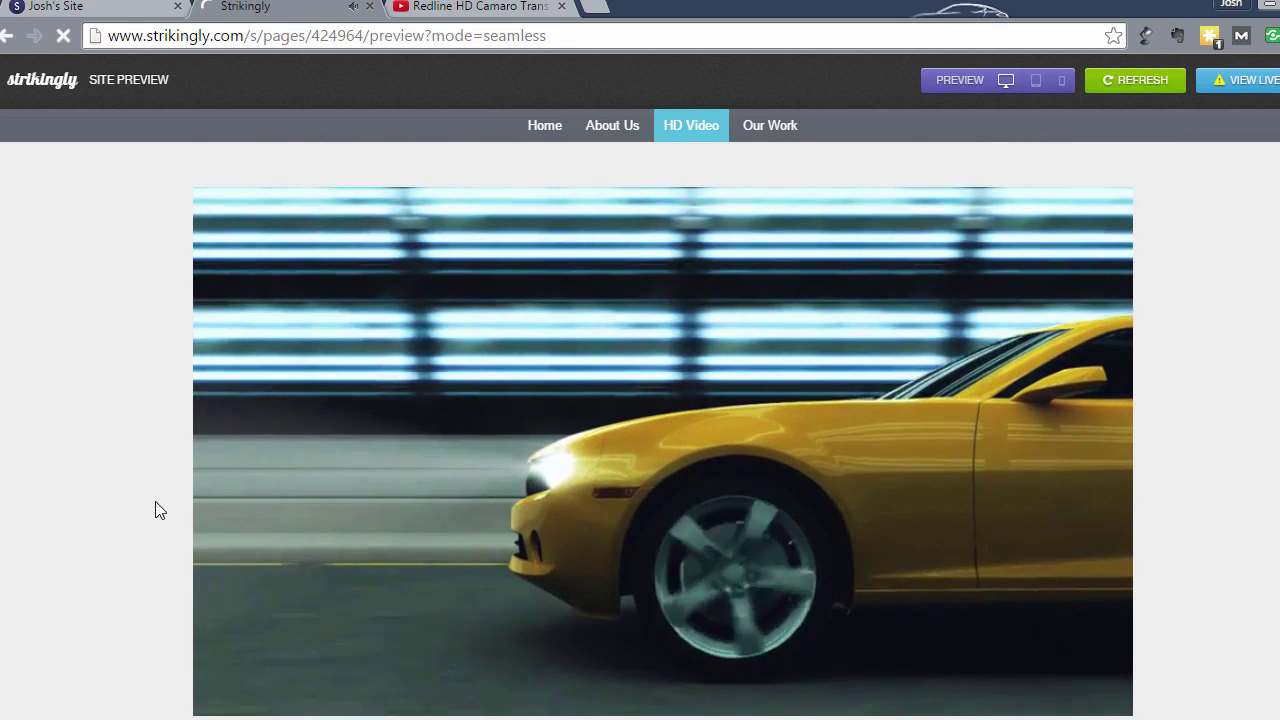
pyautogui.scroll(-1, 229, 620)
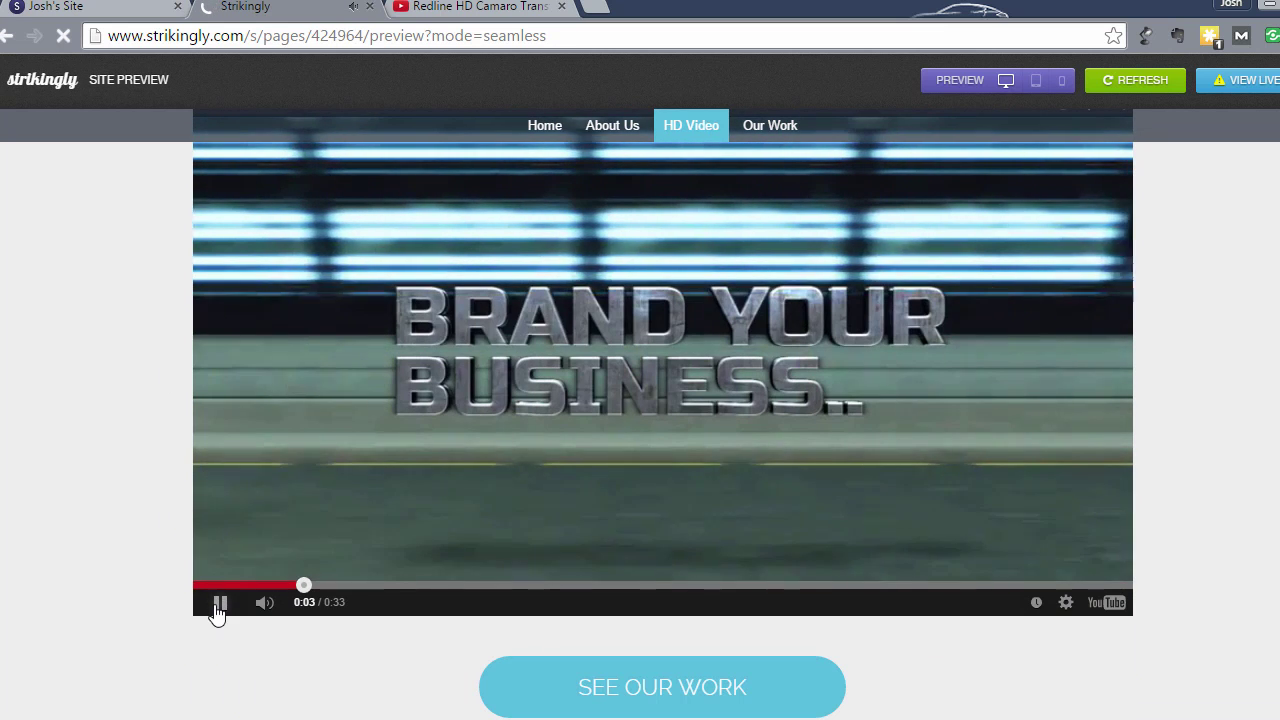
pyautogui.click(219, 603)
pyautogui.scroll(2, 628, 400)
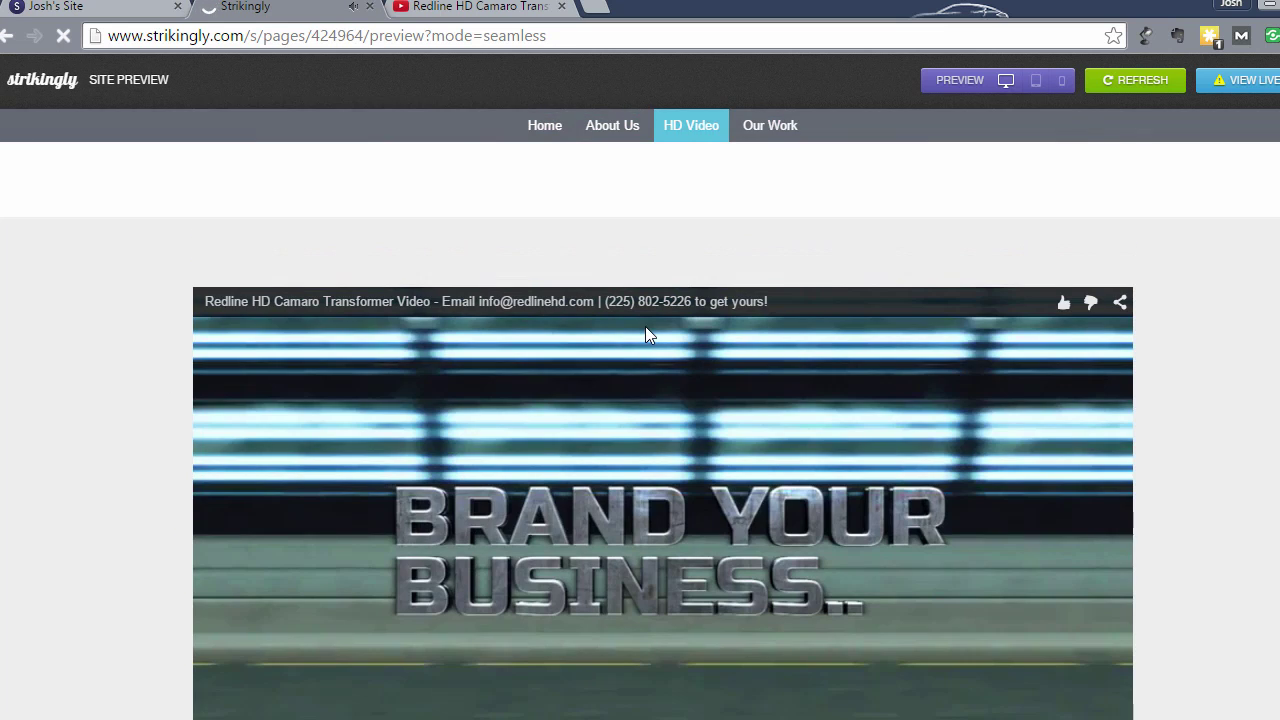
# Step: Test the See Our Work button in the preview, look through the Our Work gallery and close the preview
pyautogui.scroll(-3, 645, 334)
pyautogui.scroll(-2, 645, 334)
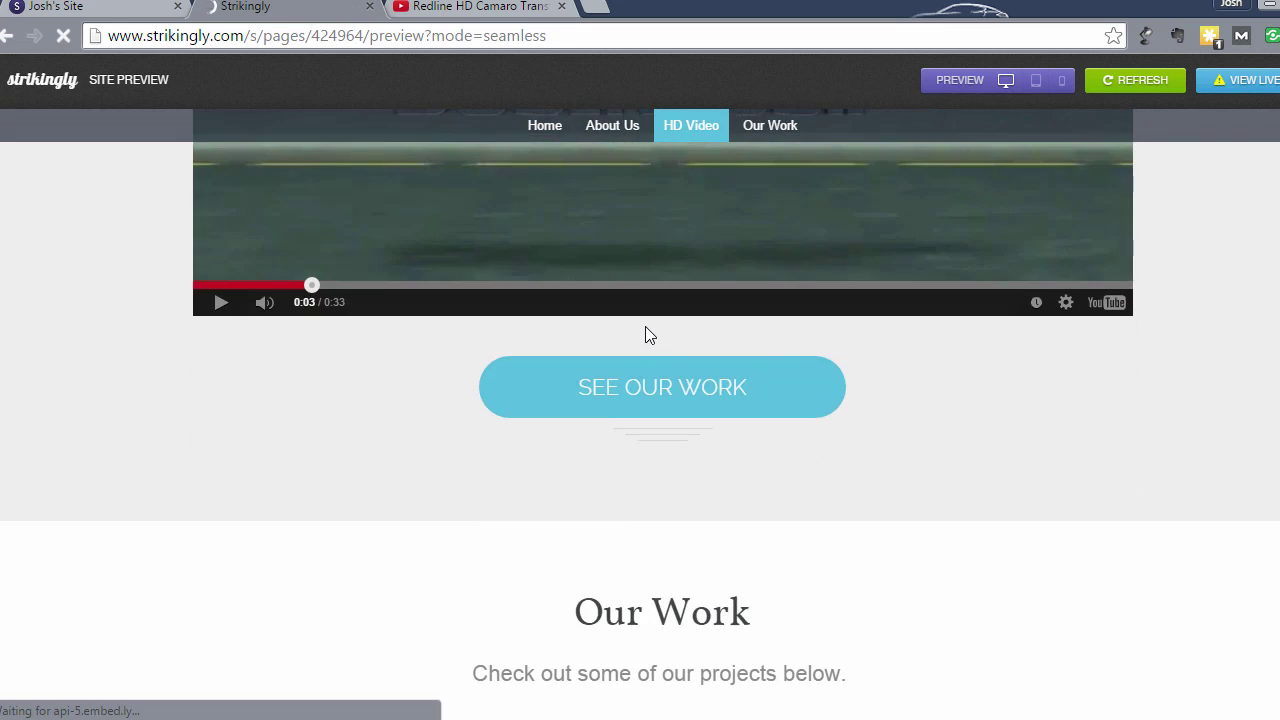
pyautogui.click(664, 392)
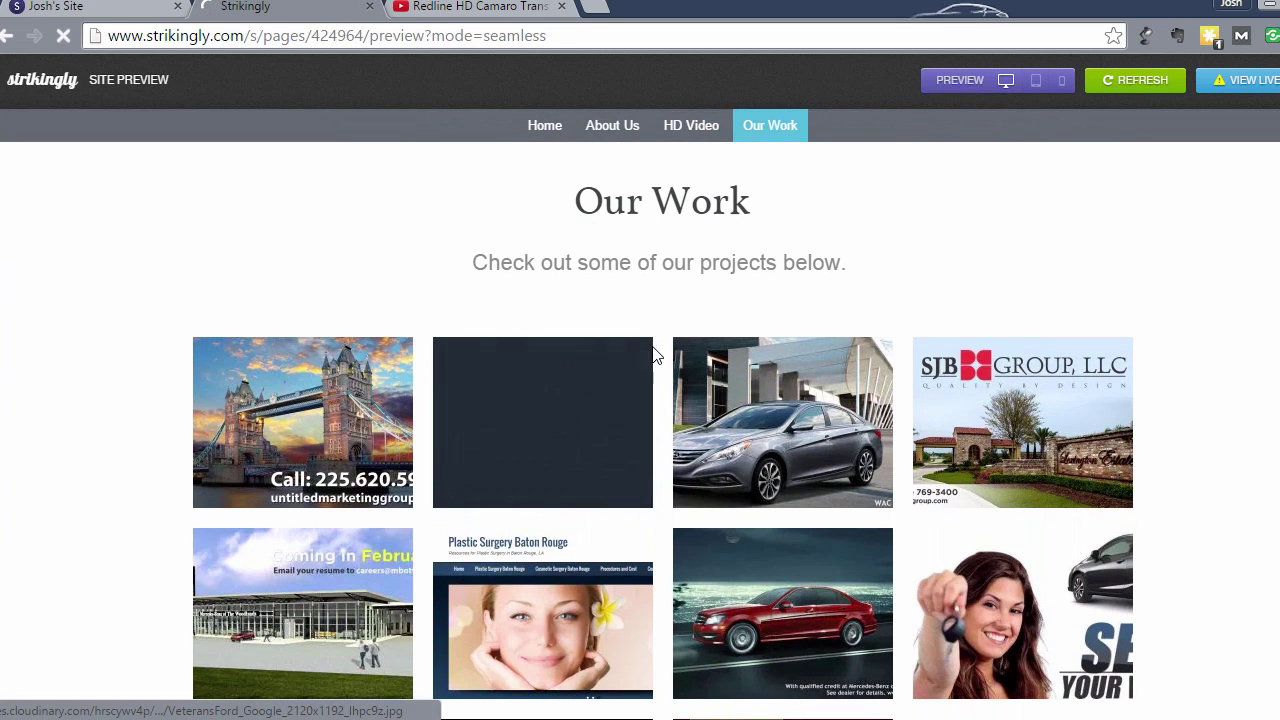
pyautogui.scroll(-3, 545, 440)
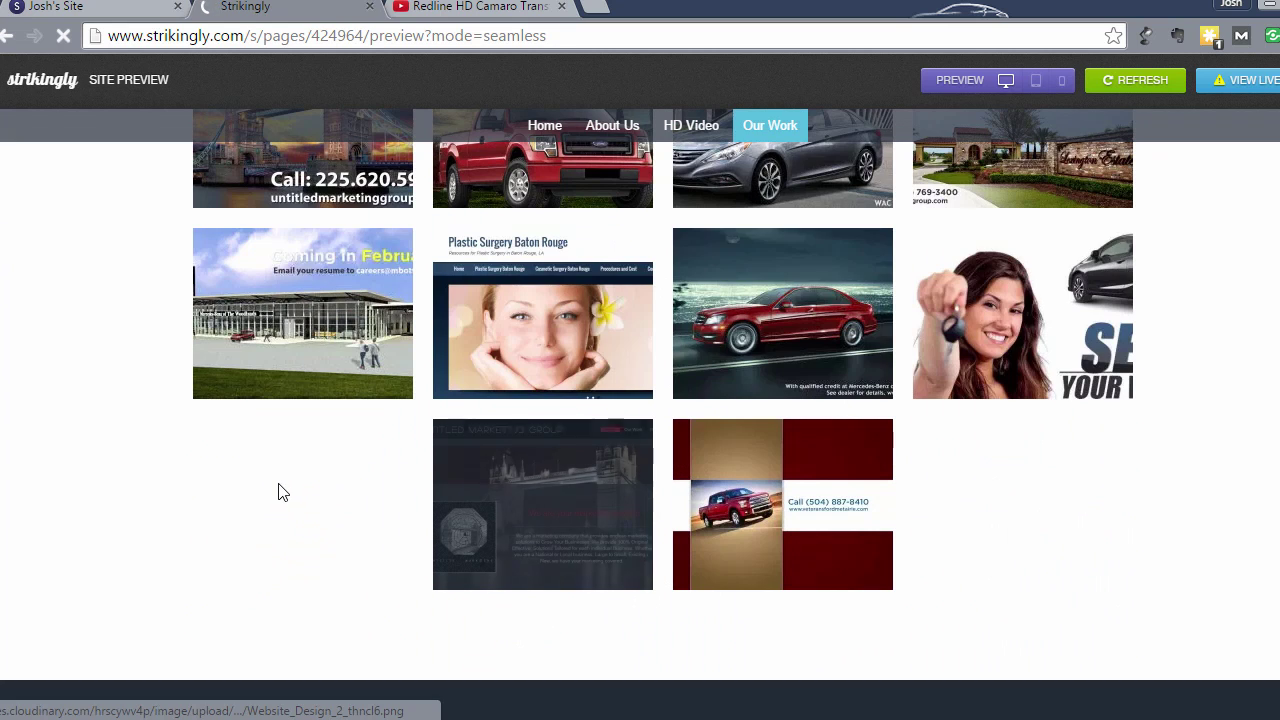
pyautogui.scroll(-3, 277, 491)
pyautogui.scroll(7, 277, 491)
pyautogui.scroll(4, 279, 493)
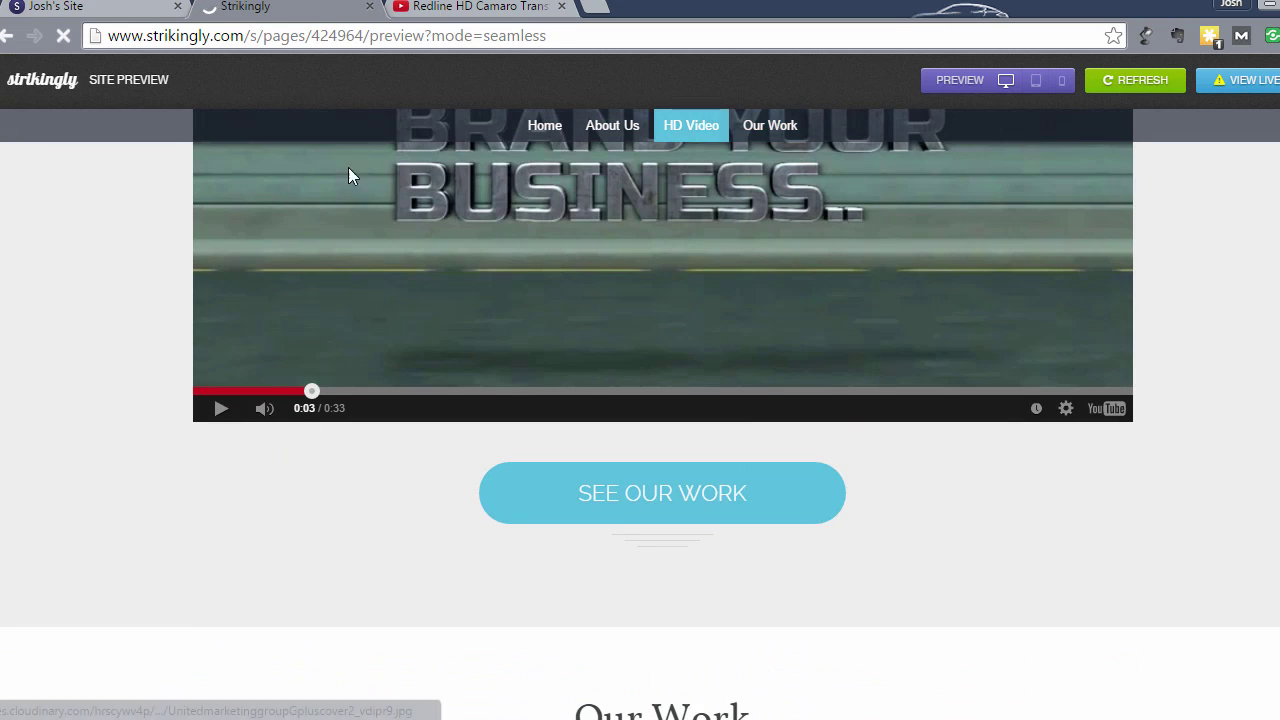
pyautogui.click(369, 8)
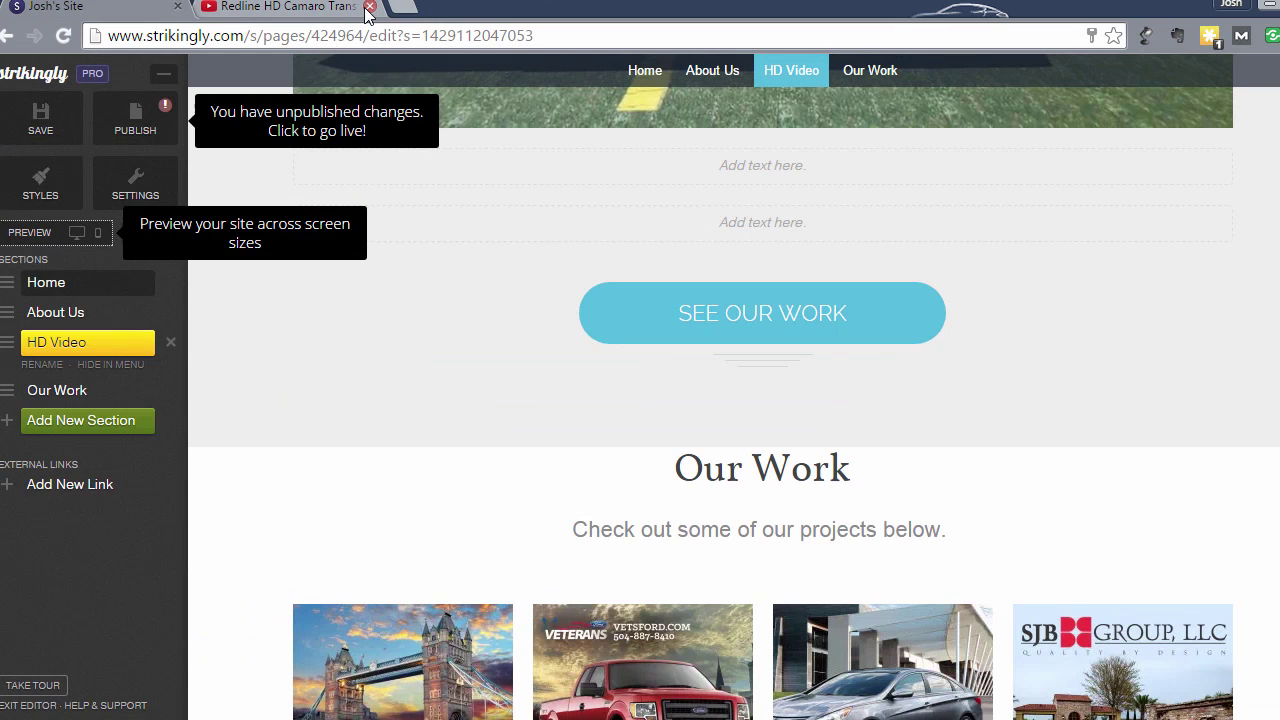